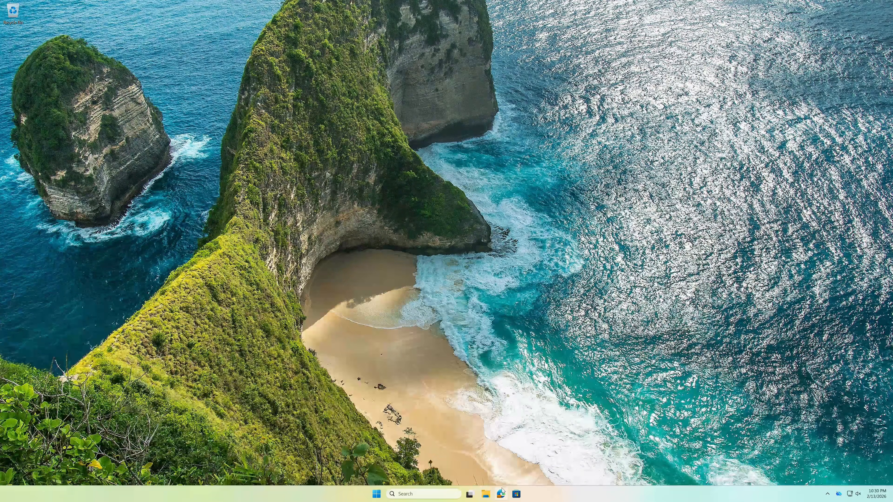
- Open the Linux Mint website at linuxmint.com in Microsoft Edge and dismiss the offer to restore pages
click(504, 495)
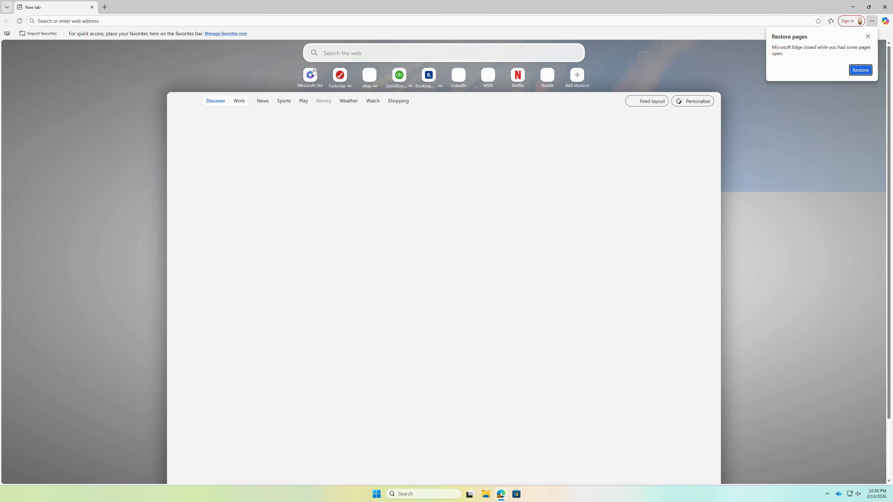
click(265, 21)
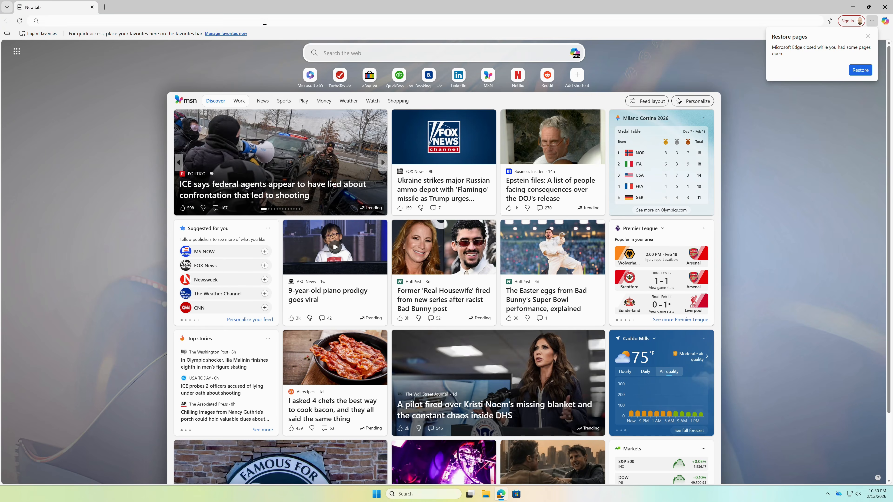
text(li)
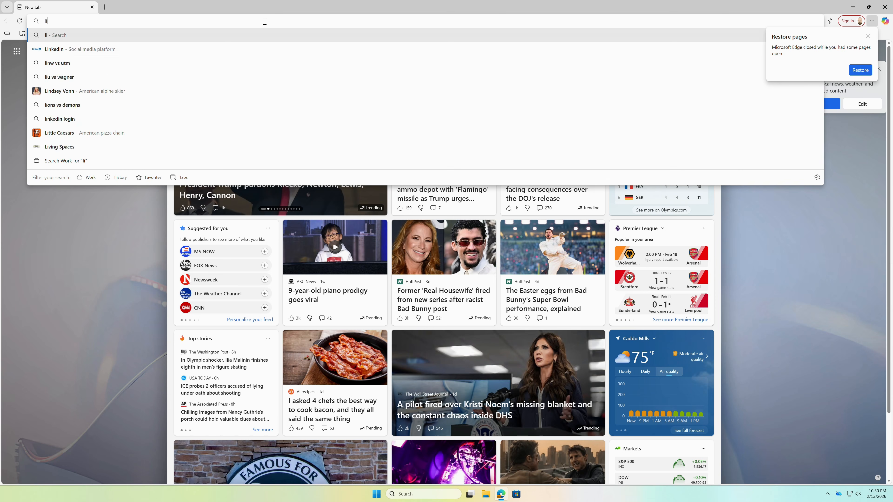
text(nuxmint)
key(Return)
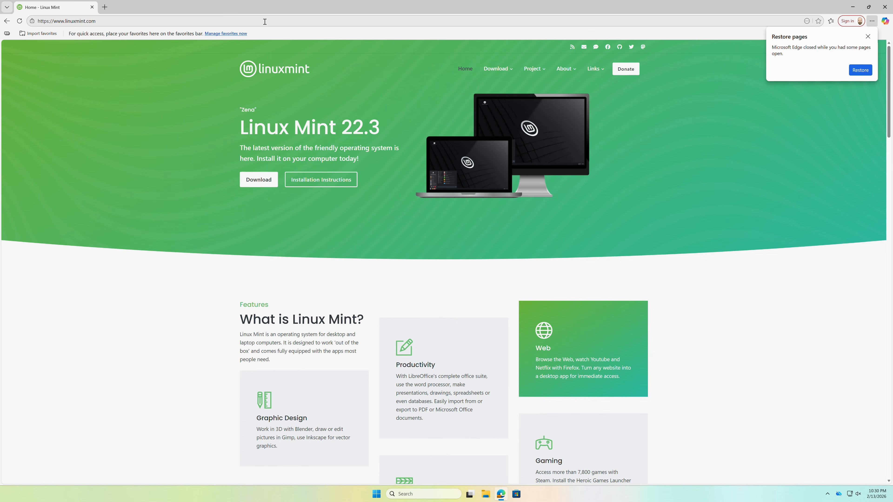
click(868, 37)
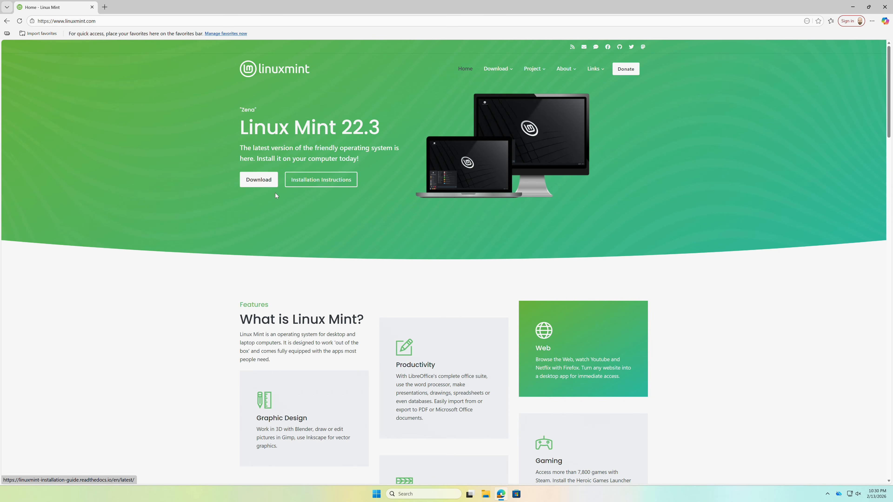
- Look through the Linux Mint home page, including its features, the reasons to choose it and the common questions
scroll(273, 210, down, 2)
scroll(272, 210, down, 2)
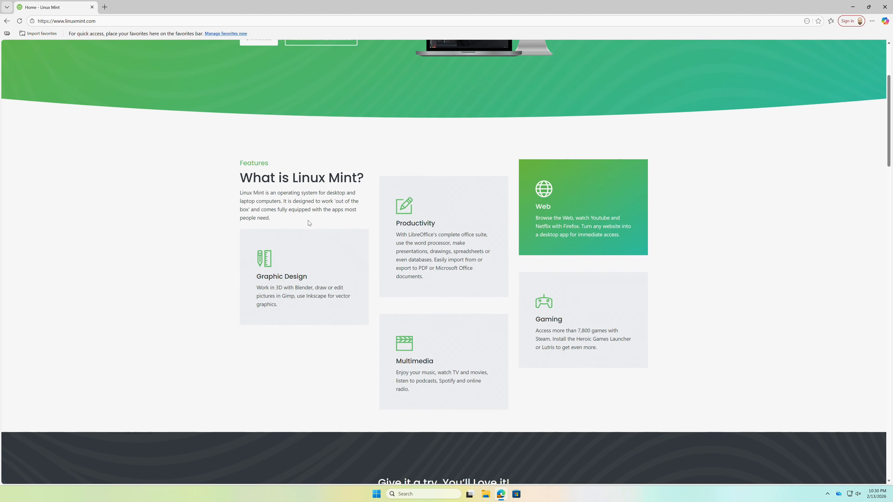
scroll(309, 224, down, 3)
scroll(309, 223, up, 3)
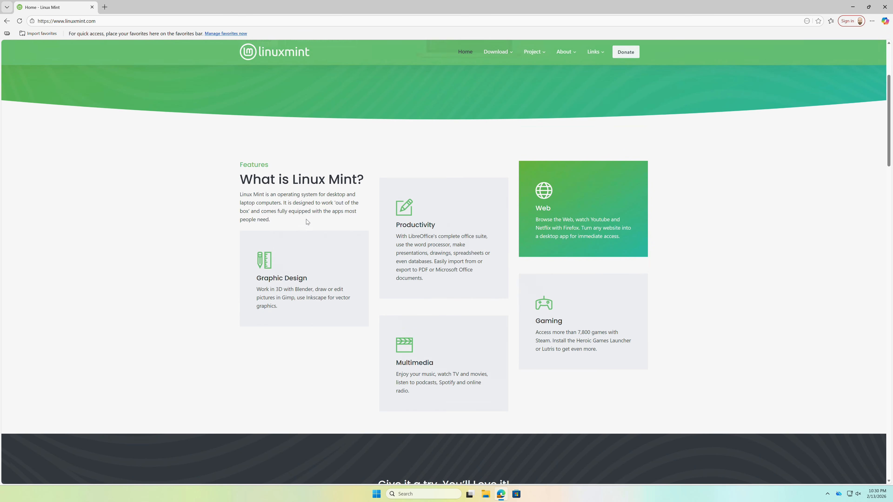
scroll(307, 222, down, 10)
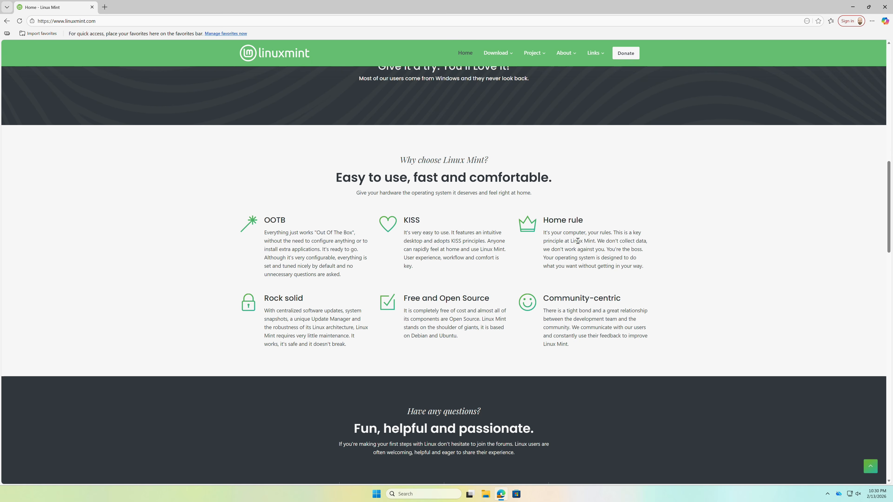
drag(543, 221, 588, 232)
click(599, 245)
scroll(445, 244, down, 3)
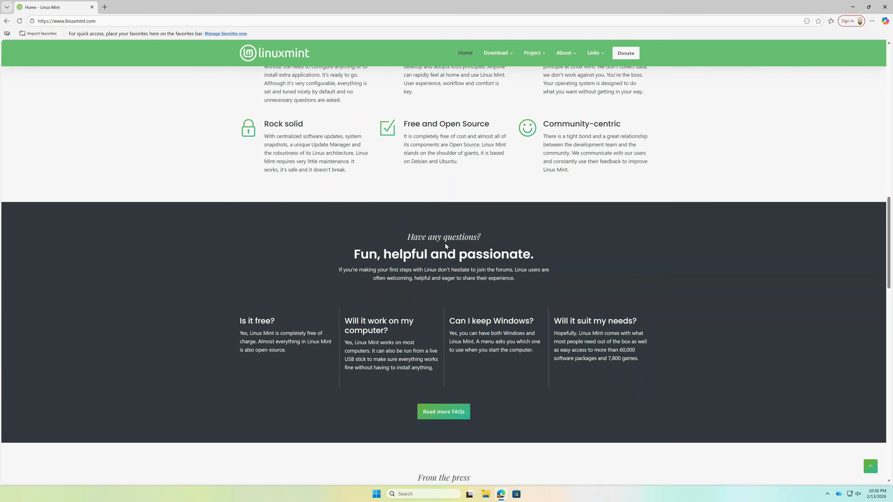
scroll(444, 244, up, 15)
scroll(444, 242, up, 3)
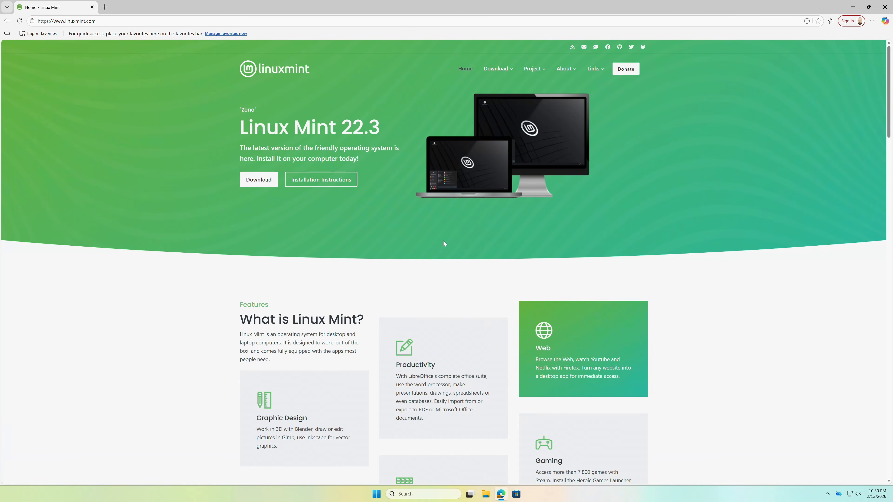
- Go to the Linux Mint 22.3 downloads and open the download page of the Cinnamon Edition
click(266, 186)
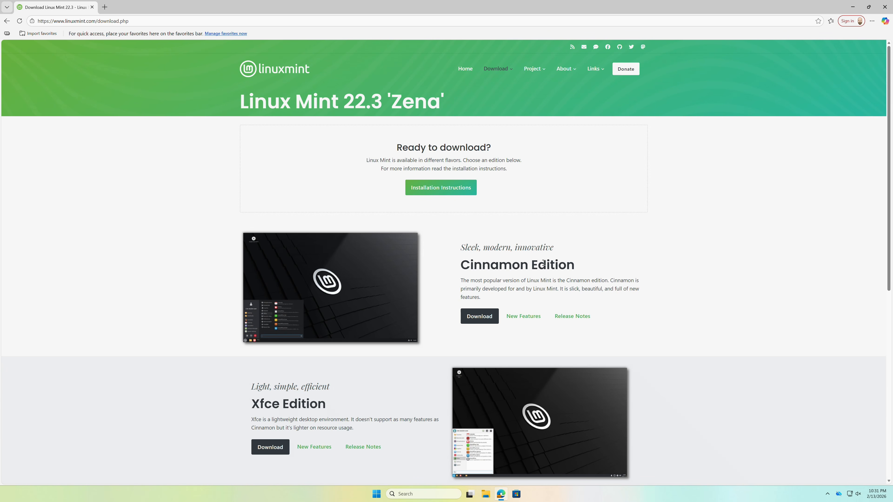
drag(483, 280, 574, 283)
click(605, 291)
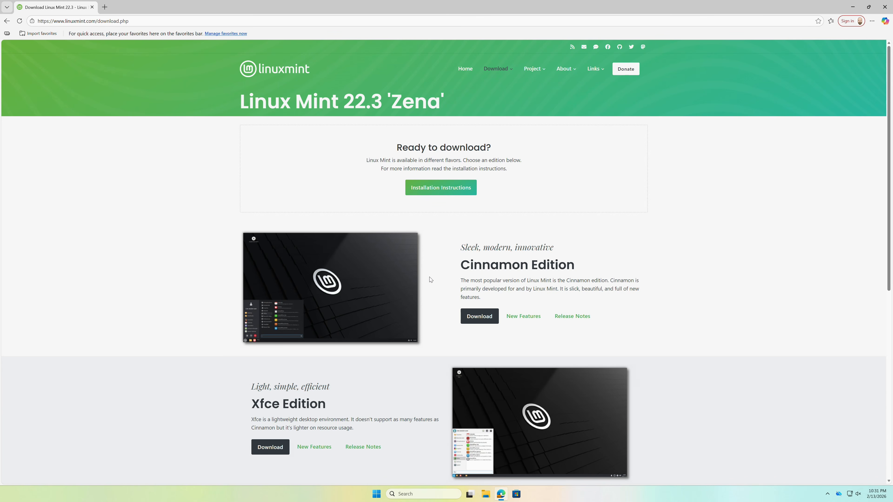
click(480, 317)
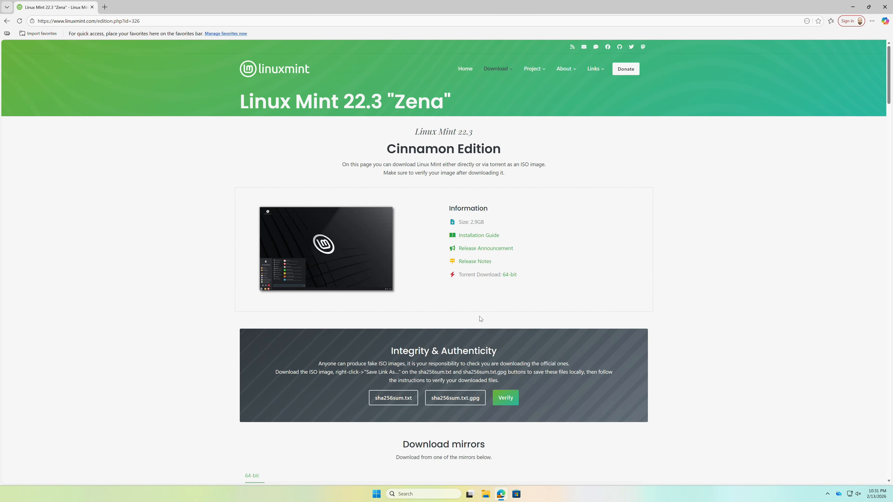
- Download the 64-bit Cinnamon ISO from the Clarkson University mirror in the USA
scroll(594, 255, down, 5)
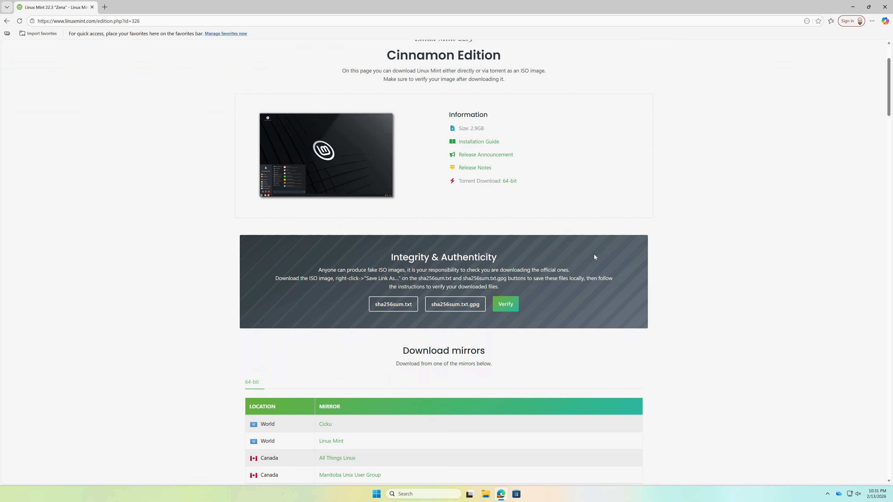
scroll(593, 255, down, 6)
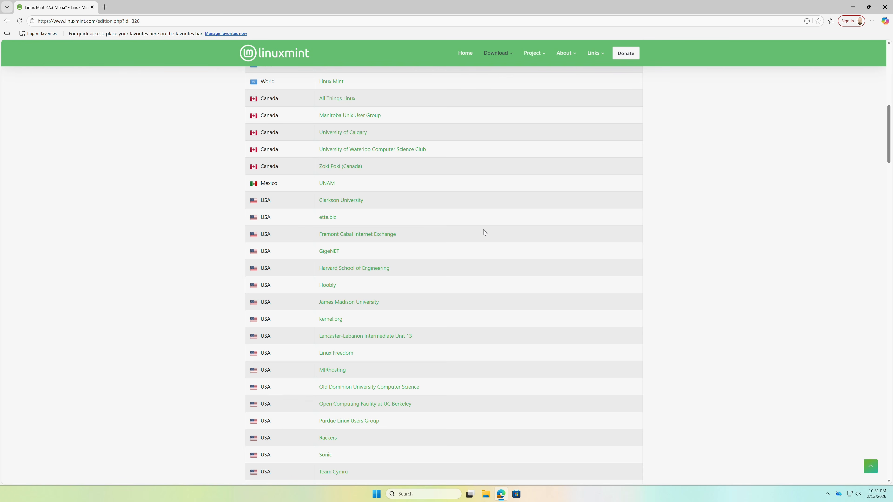
scroll(400, 205, up, 3)
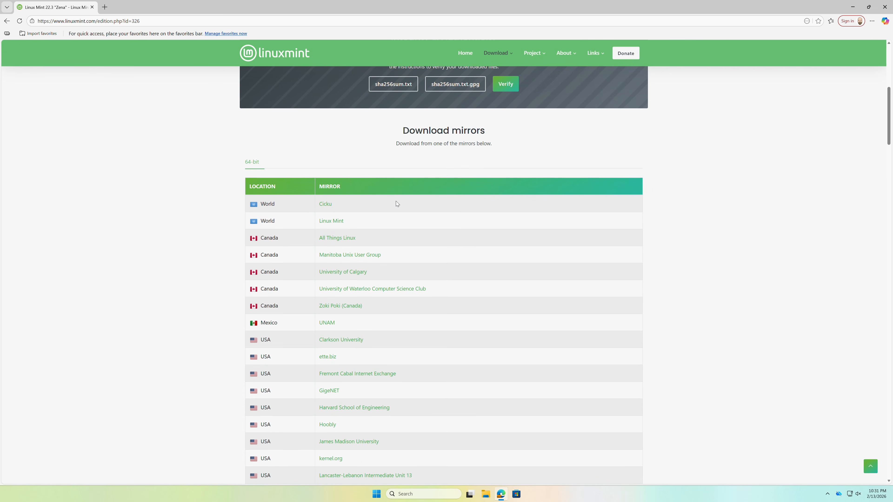
scroll(395, 204, down, 3)
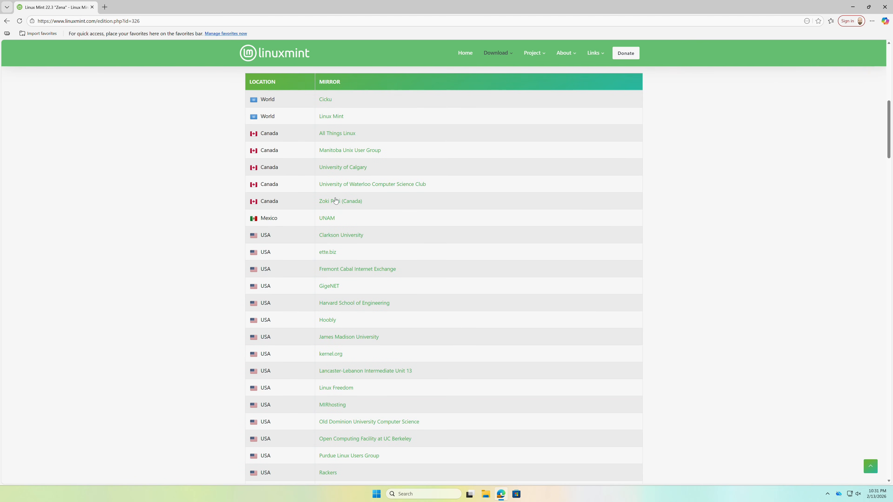
click(337, 235)
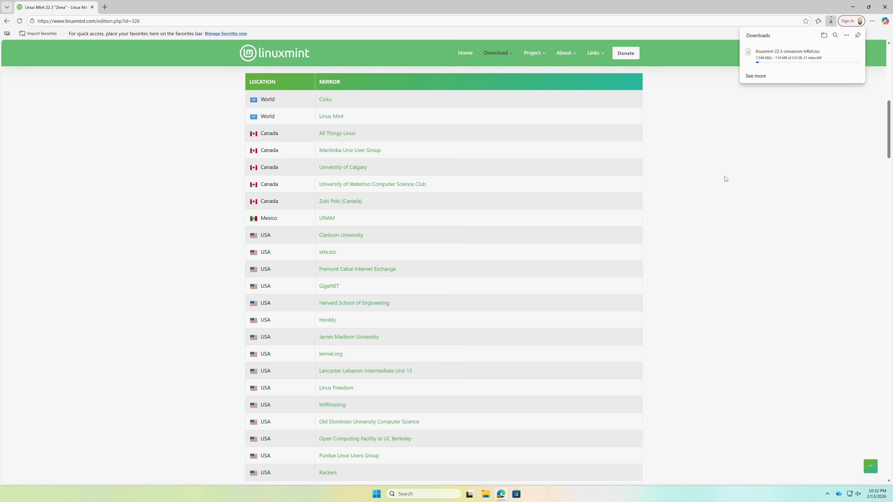
- Return to the Linux Mint home page and open the installation instructions
scroll(724, 179, up, 5)
scroll(724, 179, up, 4)
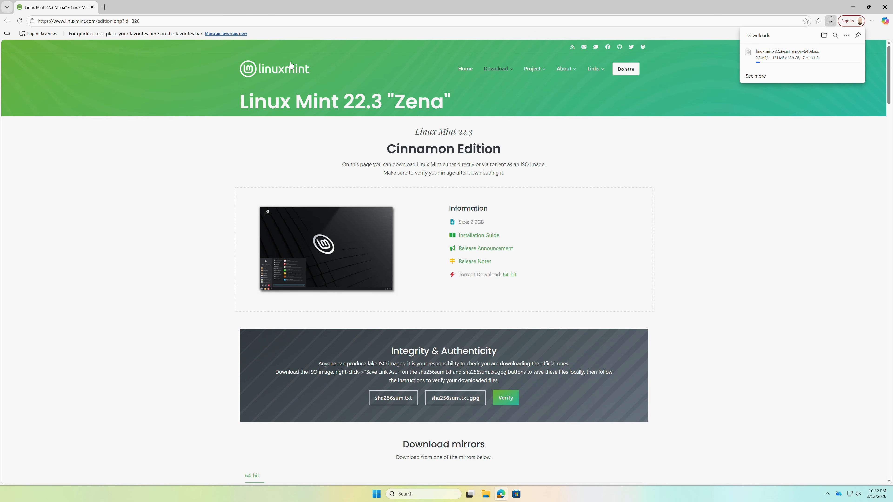
click(465, 69)
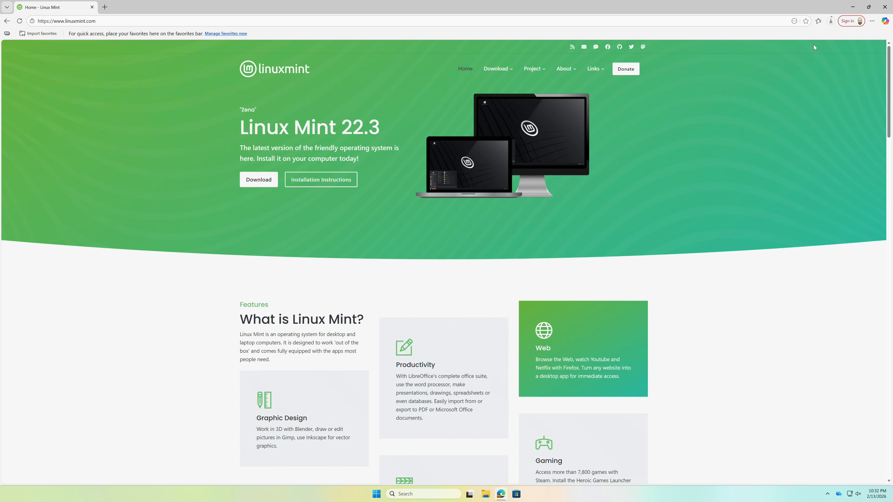
click(301, 184)
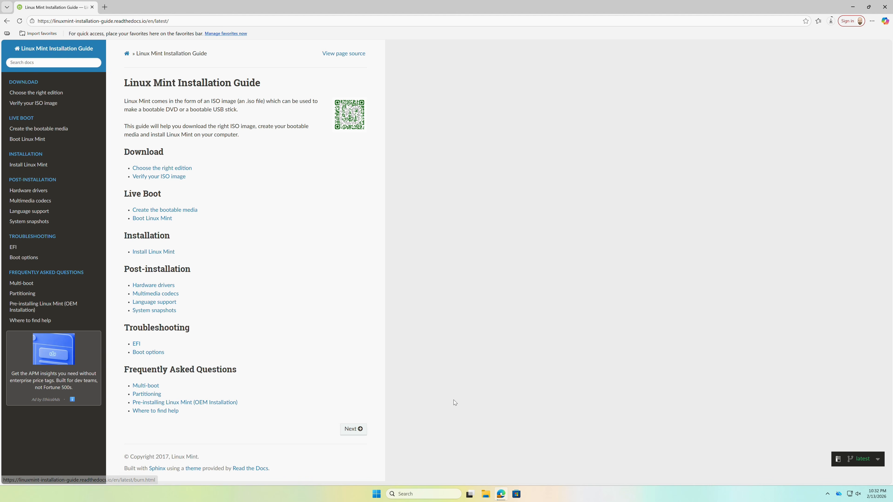
- Check the contents of USB drive D: in File Explorer, and return to the installation guide
click(486, 494)
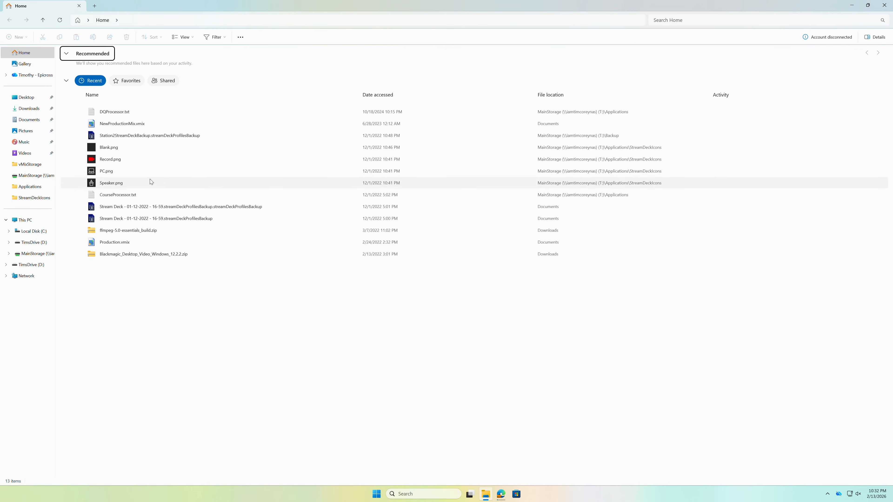
click(25, 220)
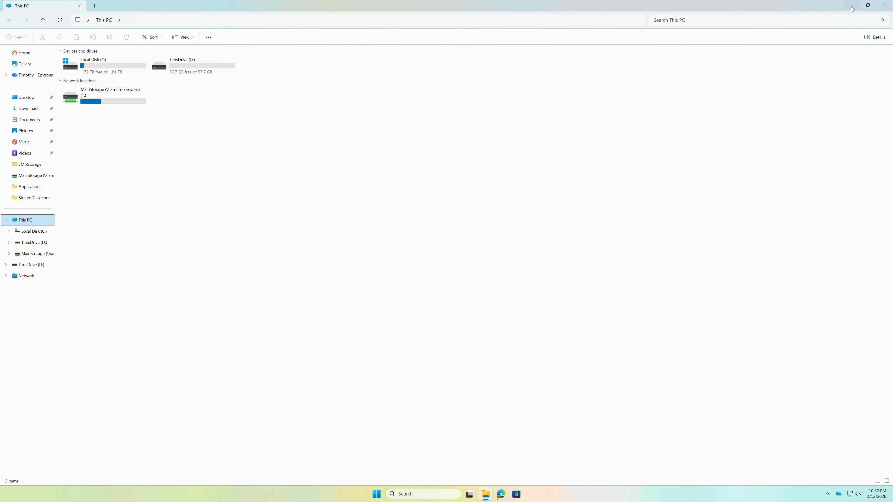
double_click(178, 70)
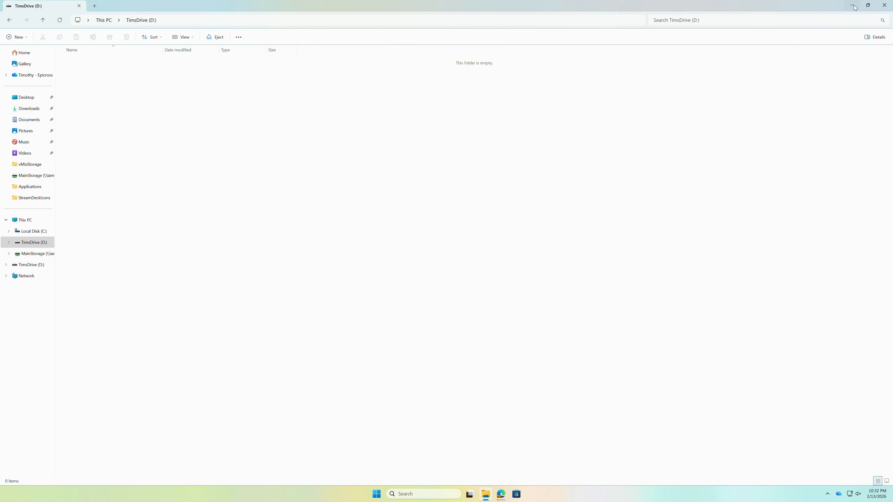
click(854, 5)
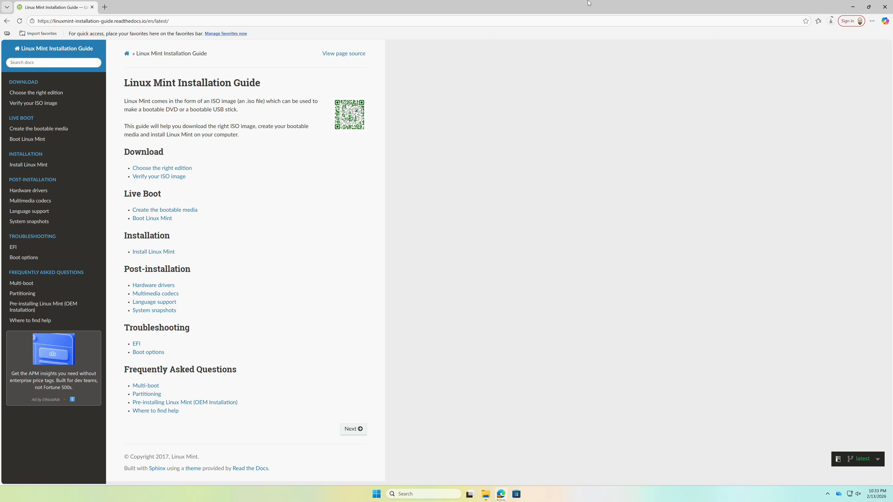
- Open the guide's page on creating bootable media and follow the Etcher link in the Windows section
click(189, 211)
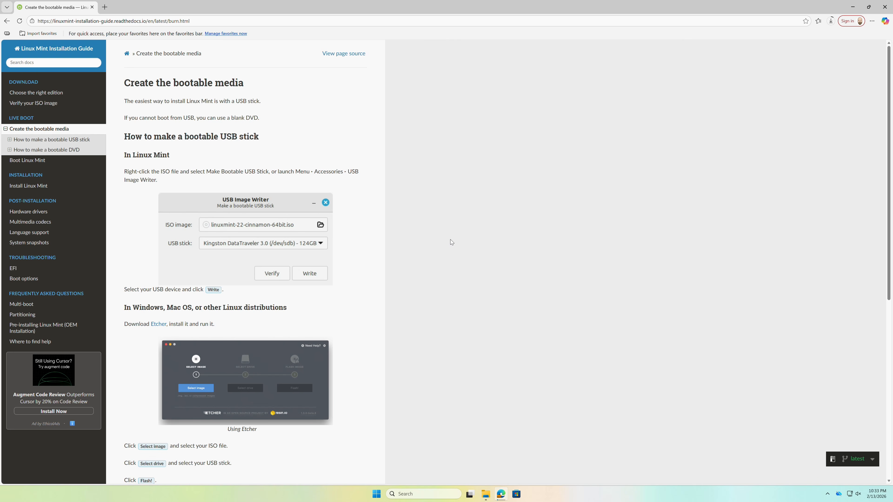
scroll(448, 238, down, 4)
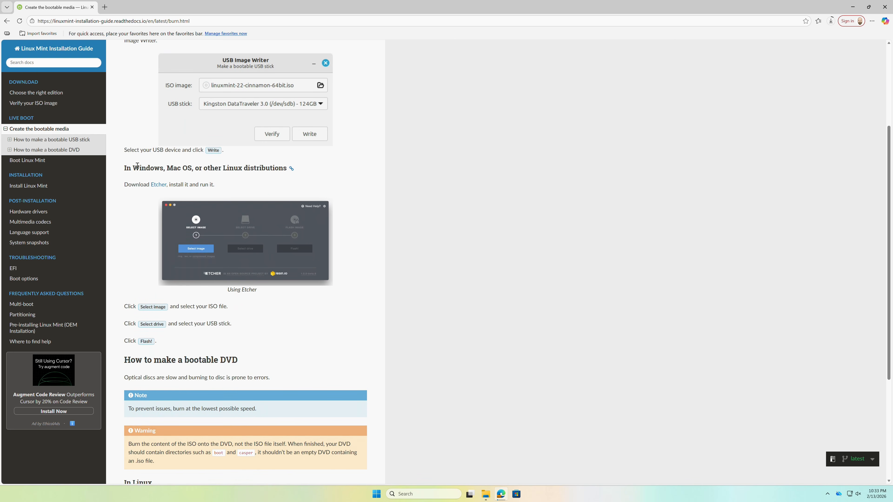
double_click(147, 168)
click(405, 204)
click(159, 186)
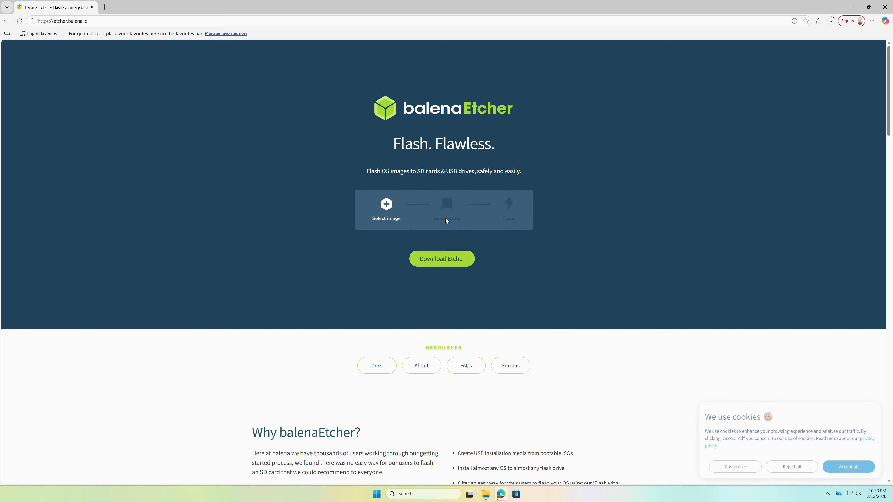
- Compare the architectures in the Etcher download list and download the Windows x86|x64 installer
click(438, 260)
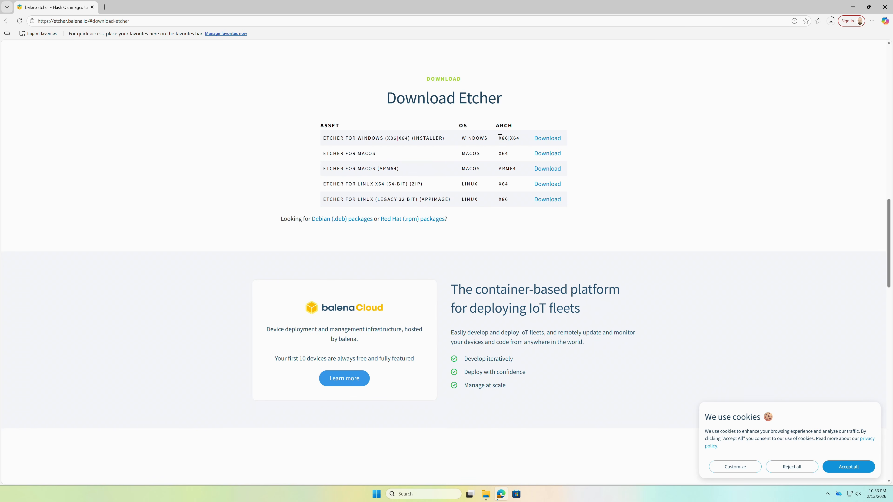
drag(500, 138, 516, 140)
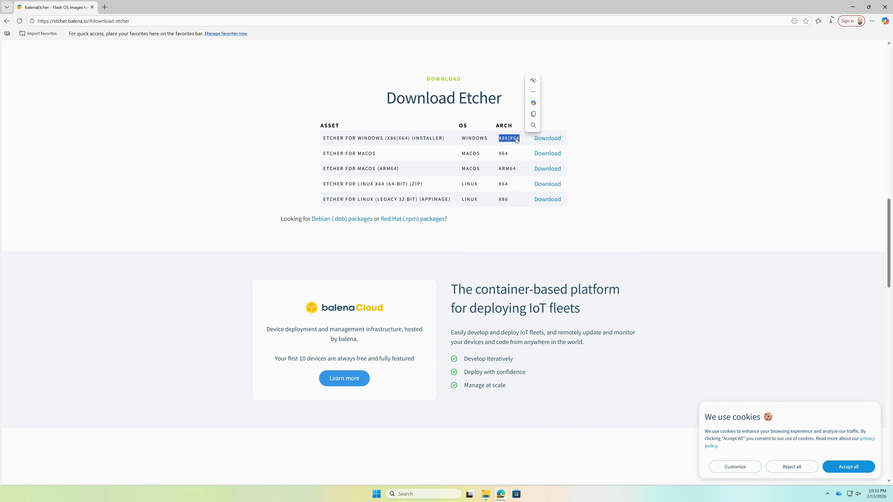
click(516, 140)
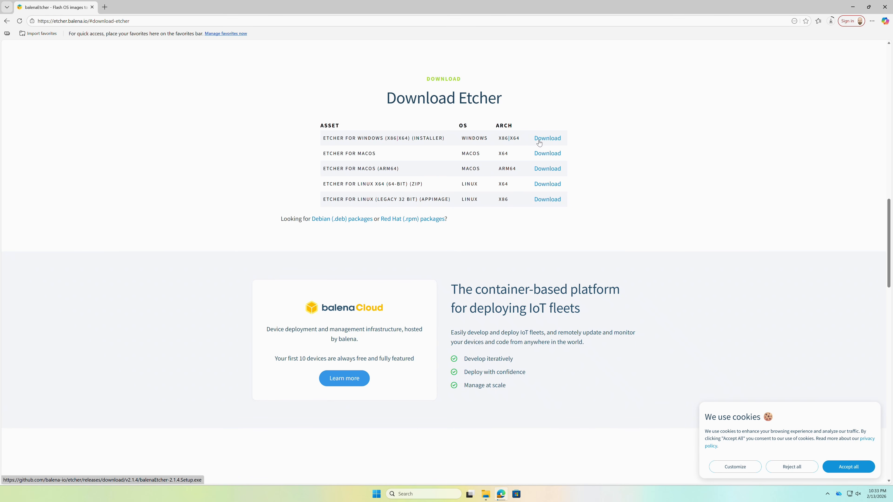
double_click(504, 153)
double_click(502, 170)
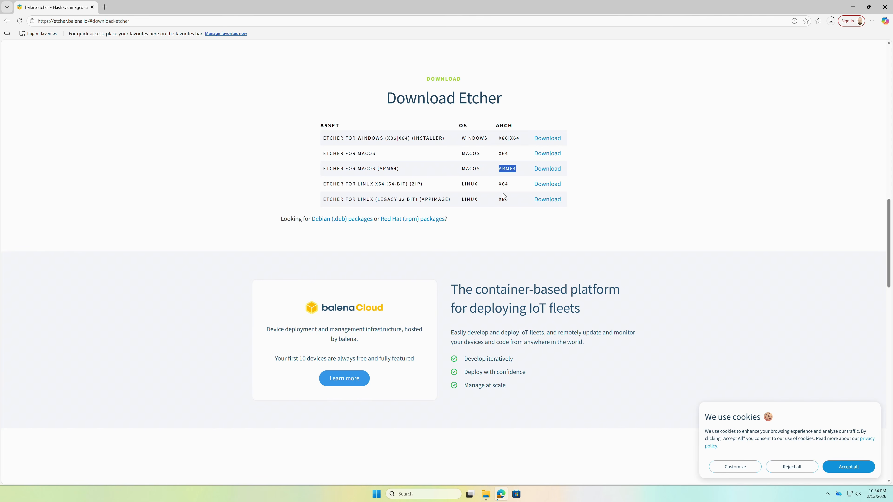
double_click(503, 184)
click(530, 241)
click(546, 138)
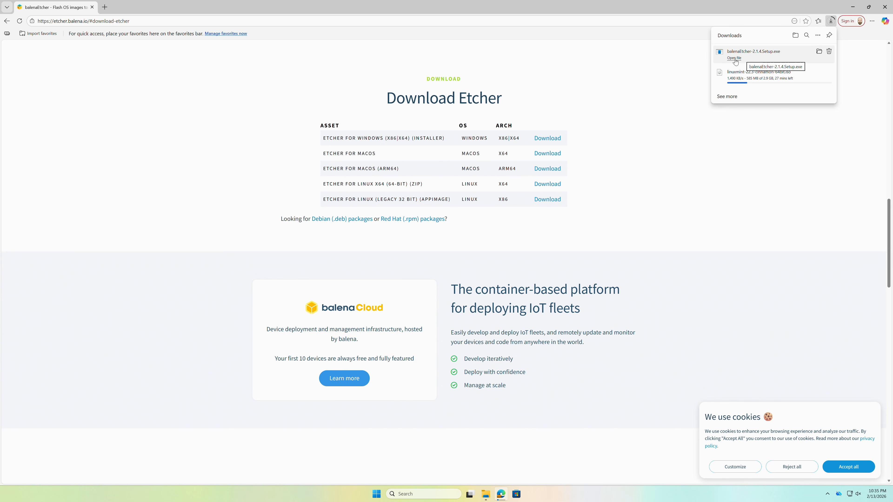
- Run the downloaded balenaEtcher-2.1.4.Setup.exe and move the balenaEtcher window higher on the screen
click(734, 59)
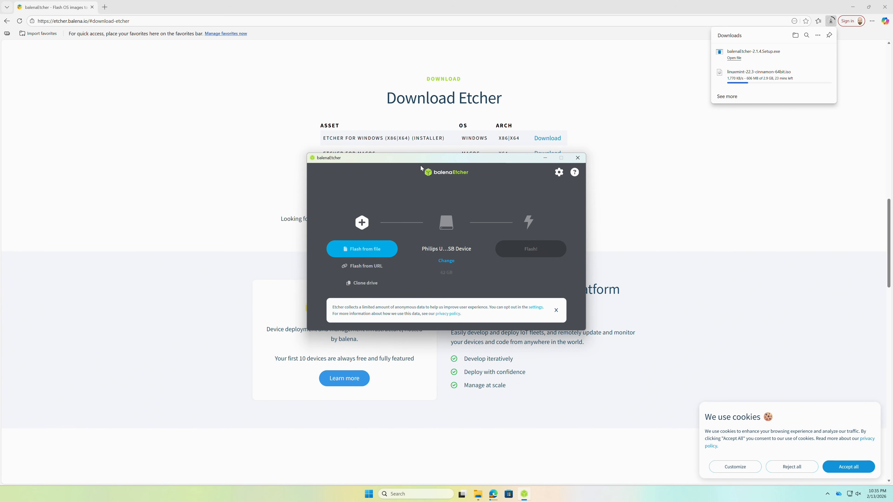
drag(416, 159, 423, 115)
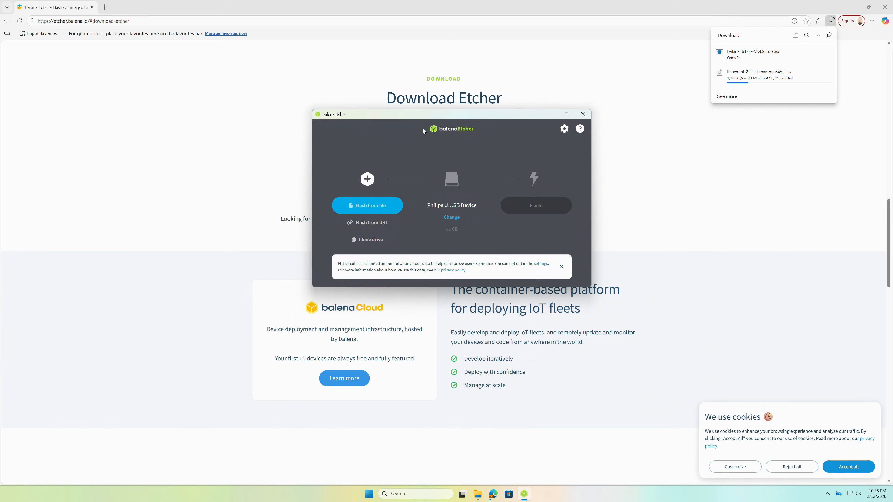
- Examine the available target drives in balenaEtcher, including the hidden system drive, and leave the drive selection unchanged
click(451, 217)
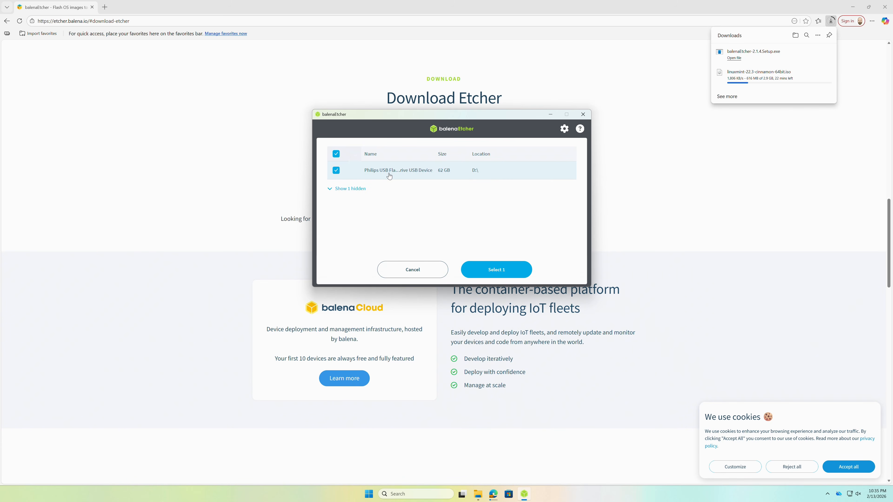
click(356, 189)
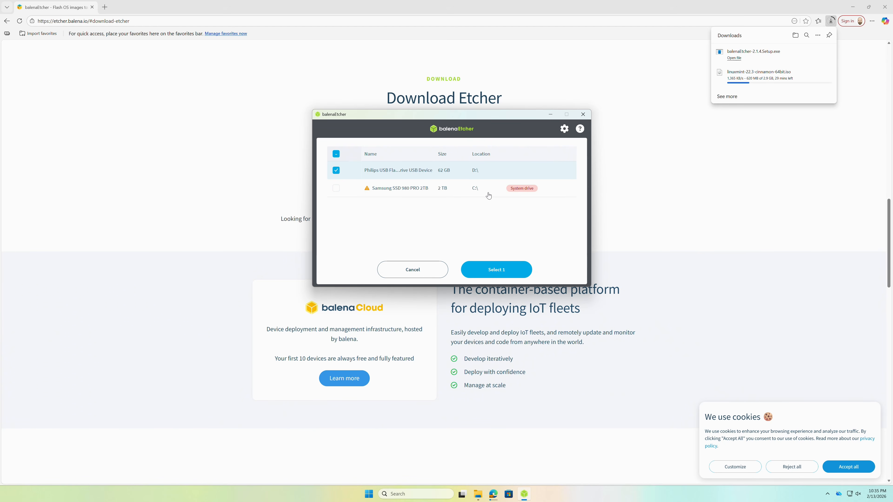
mouse_move(517, 195)
click(437, 270)
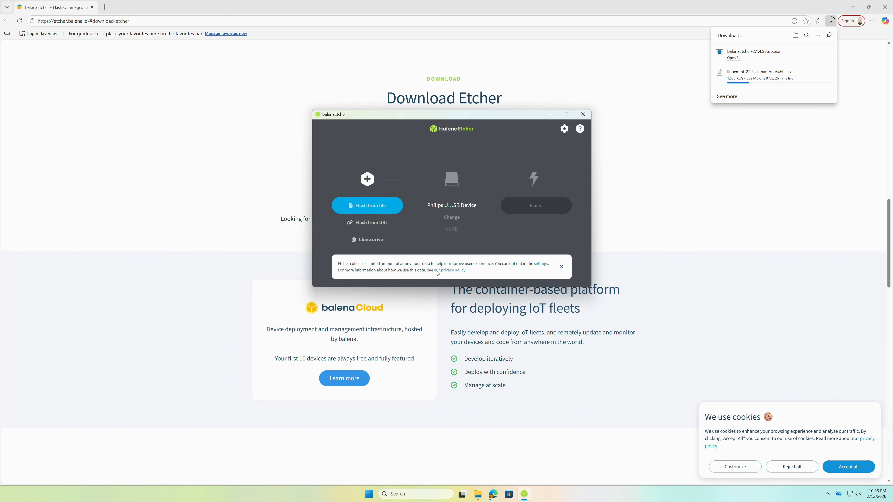
- Check drive D: under This PC in File Explorer, and select the Philips USB flash drive as balenaEtcher's target
click(453, 218)
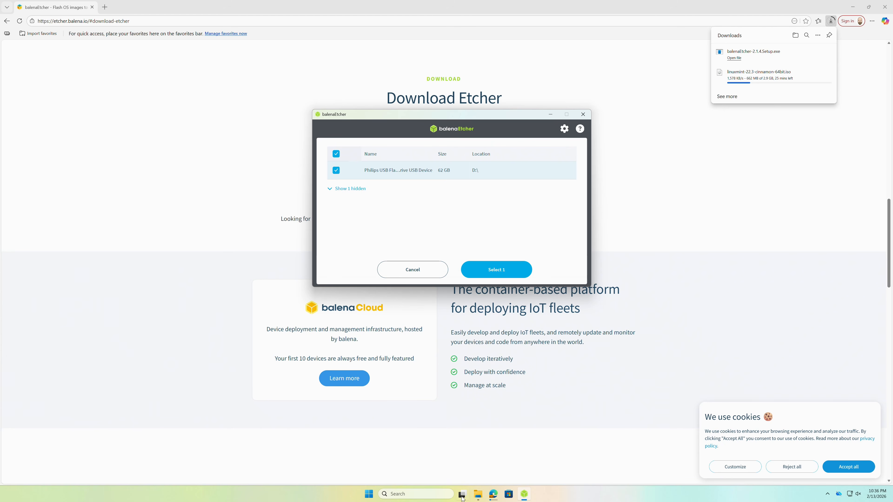
click(478, 494)
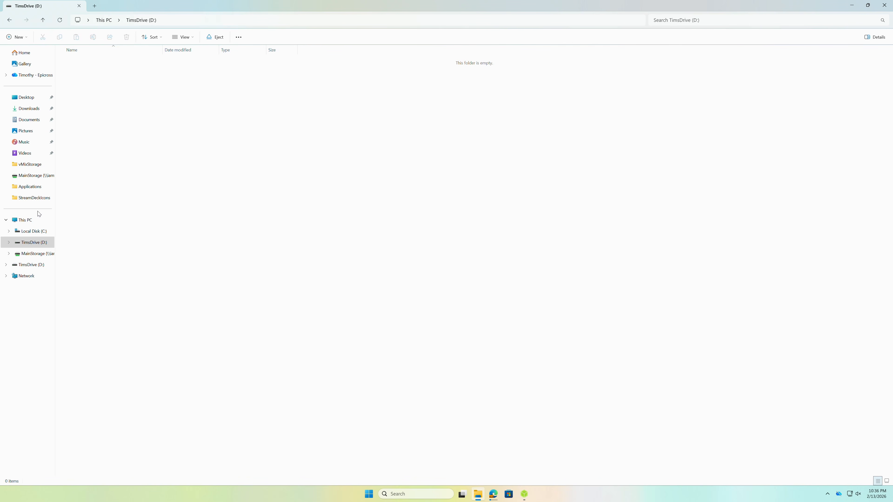
click(37, 219)
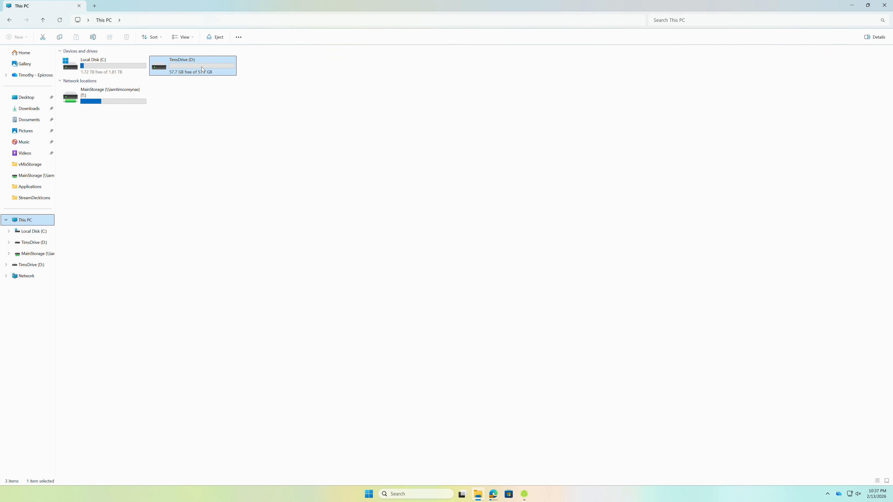
click(885, 5)
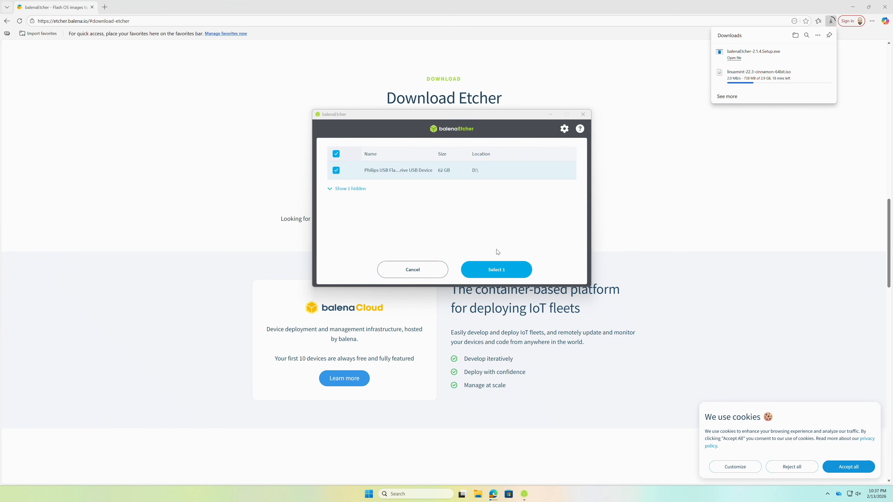
click(496, 270)
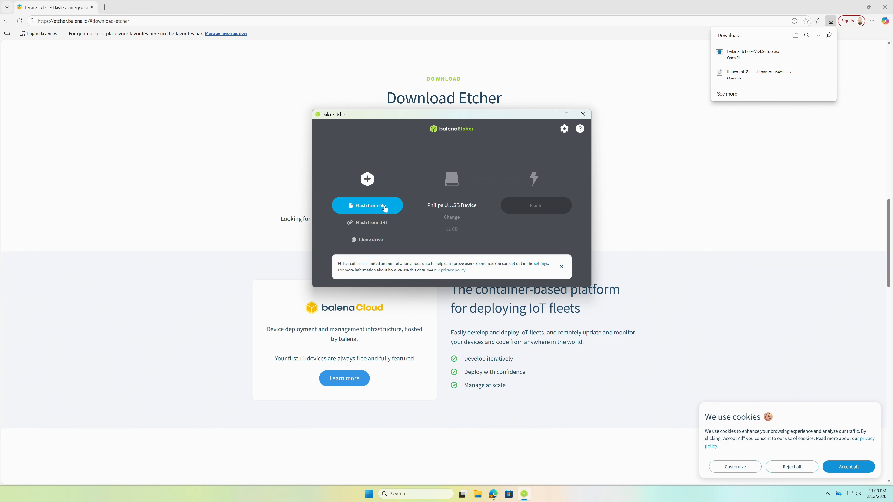
- Flash linuxmint-22.3-cinnamon-64bit.iso from the Downloads folder to the Philips USB drive, allowing balenaEtcher to make changes to the device
click(366, 204)
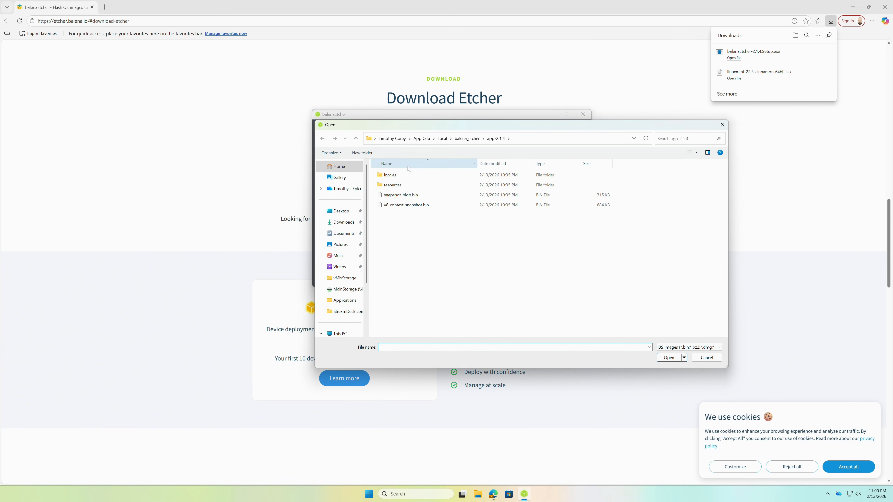
click(347, 227)
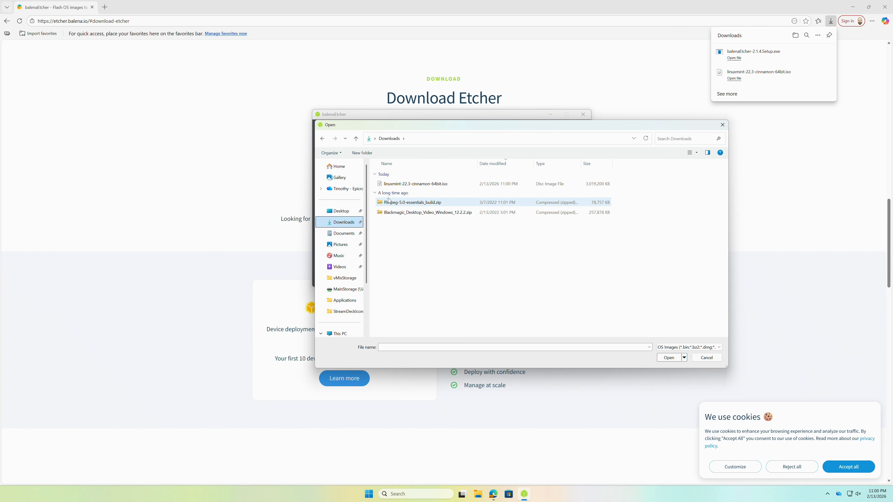
double_click(393, 185)
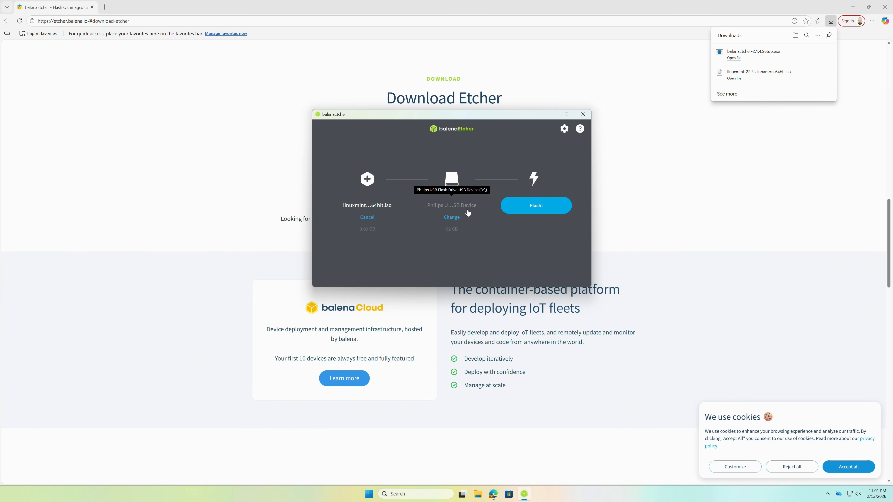
click(511, 206)
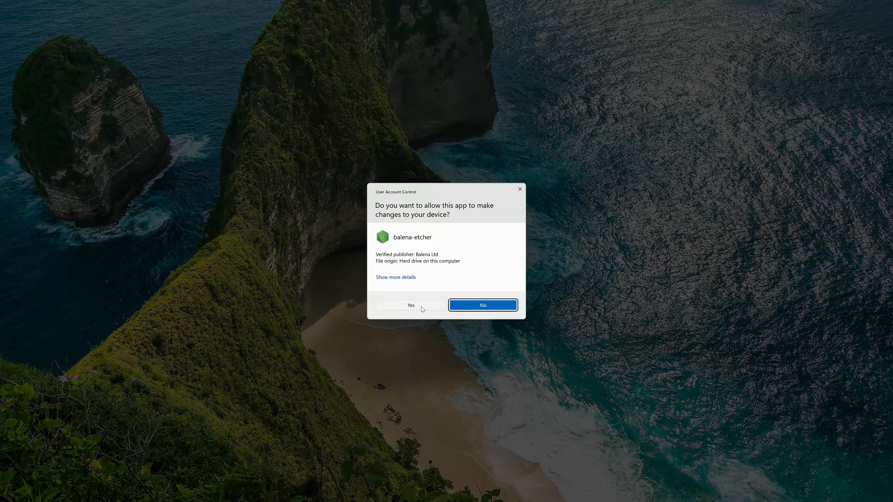
click(421, 306)
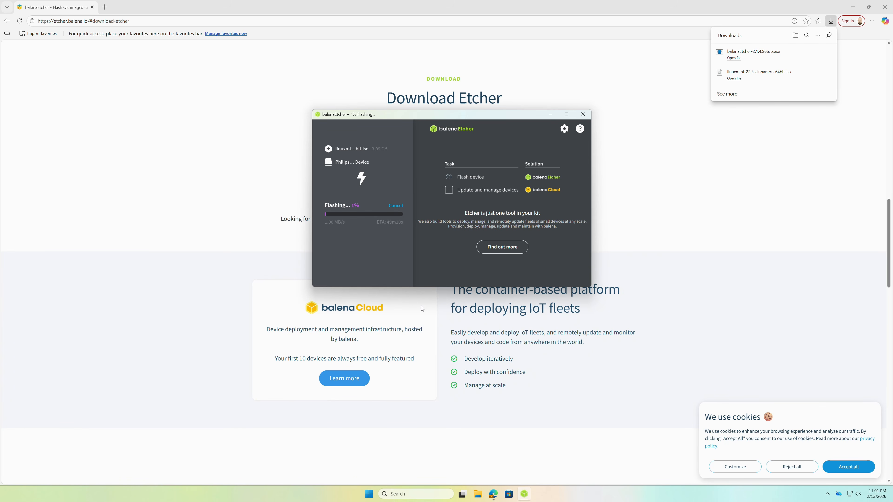
mouse_move(419, 111)
mouse_down()
mouse_move(416, 122)
mouse_move(419, 115)
mouse_up()
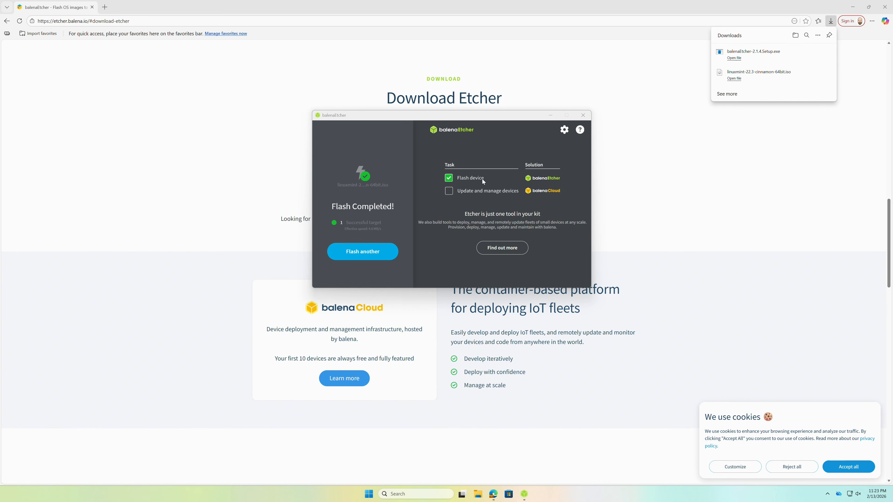
- Close balenaEtcher and the browser, check the drives under This PC in File Explorer, and return to the desktop
click(582, 116)
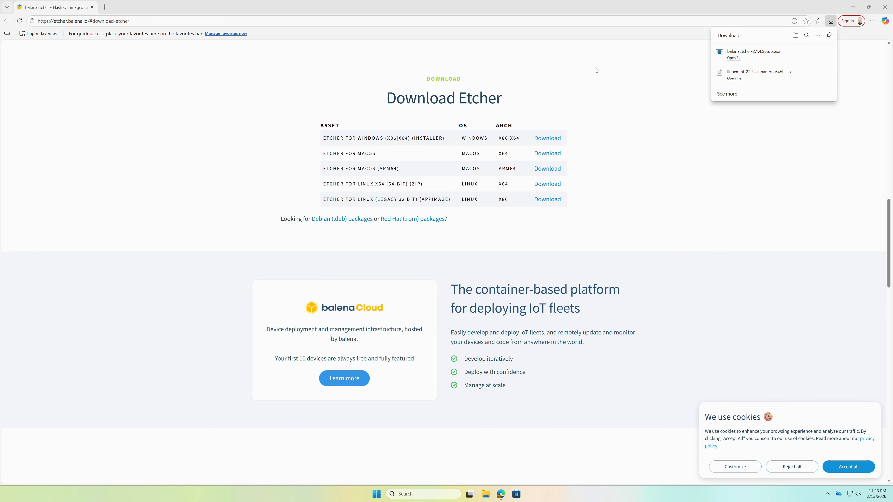
key(super+d)
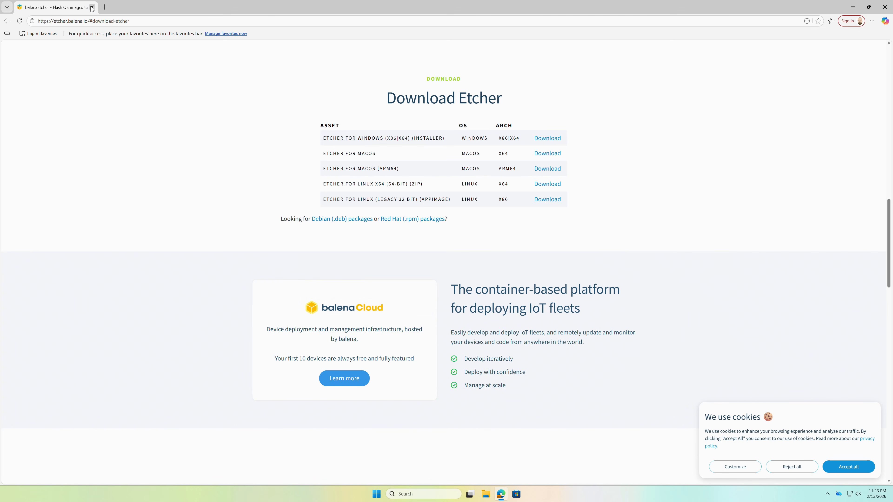
click(486, 494)
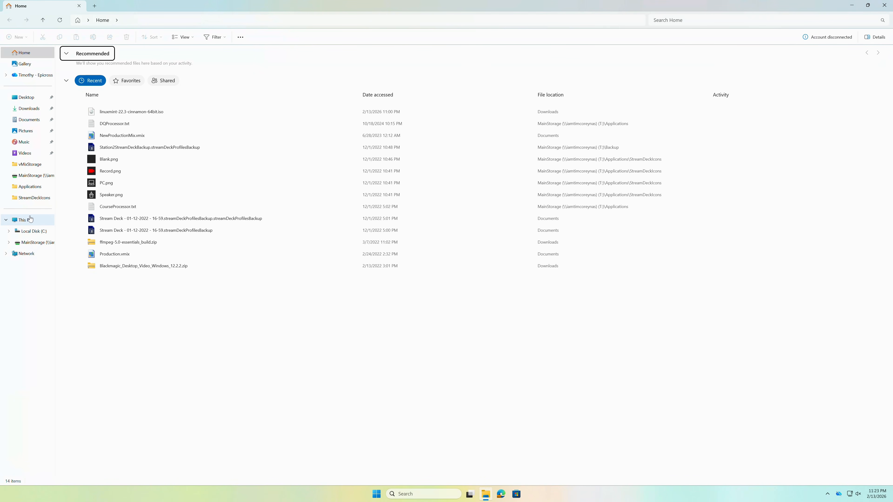
click(29, 219)
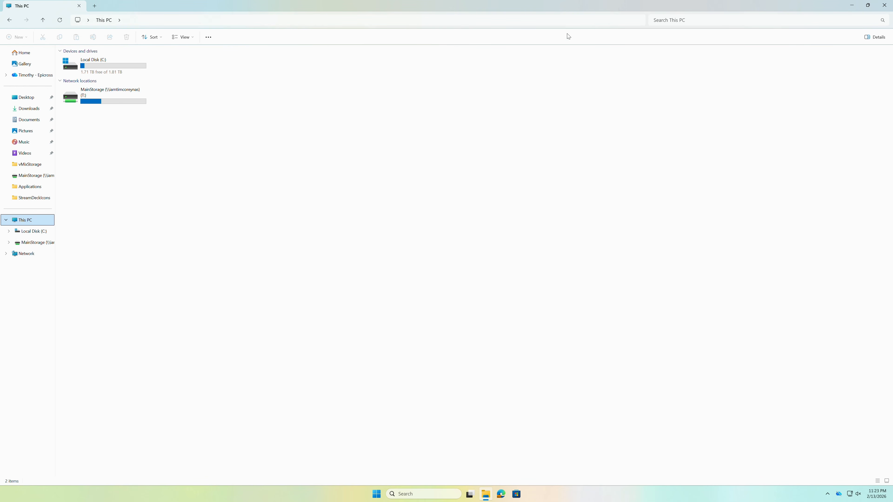
click(884, 4)
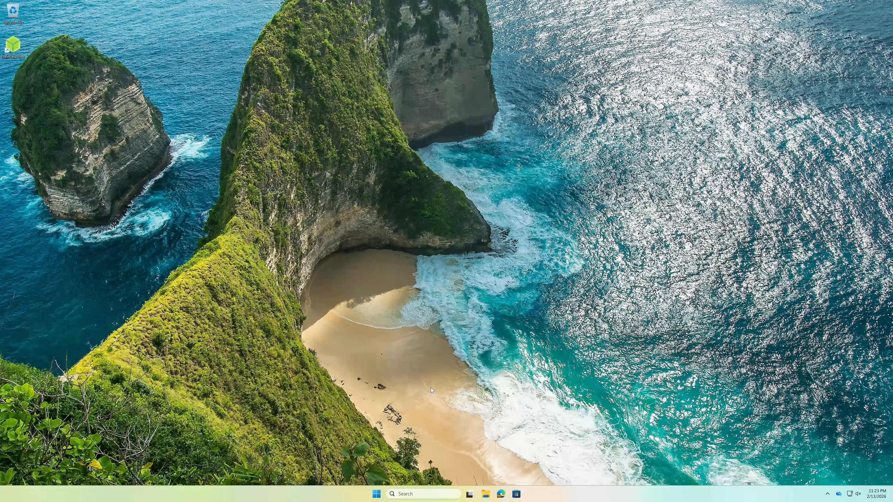
- Search Windows for "startup", restart through the advanced startup options, and choose to boot from UEFI:Removable Device
key(super)
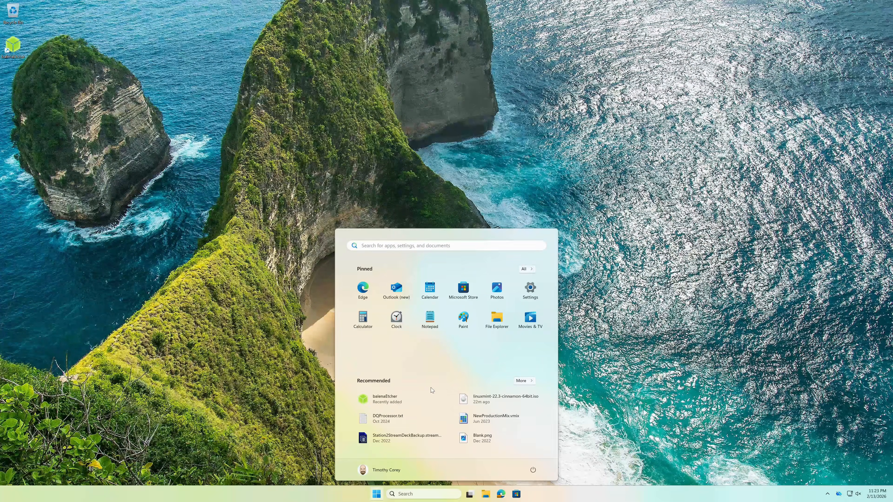
text(startup)
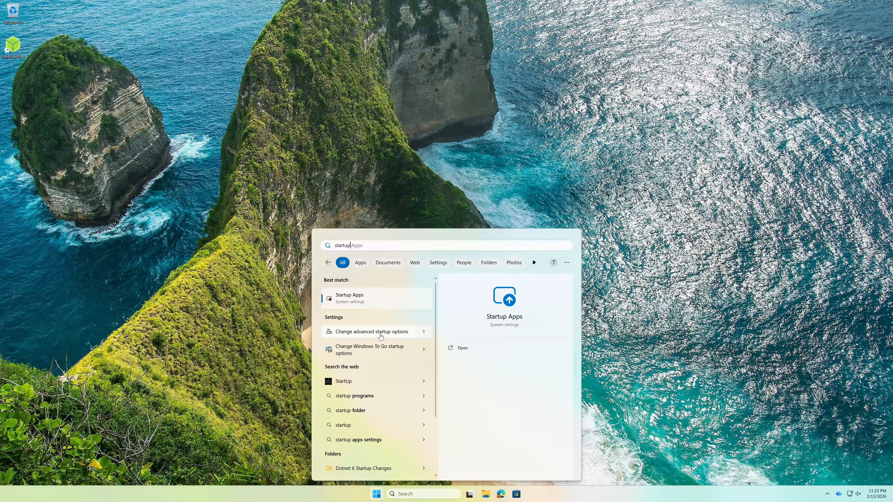
click(381, 336)
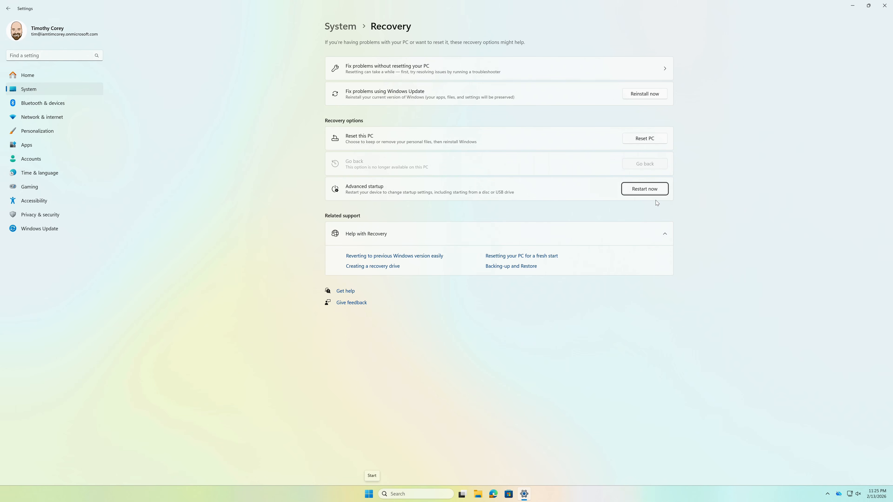
key(Return)
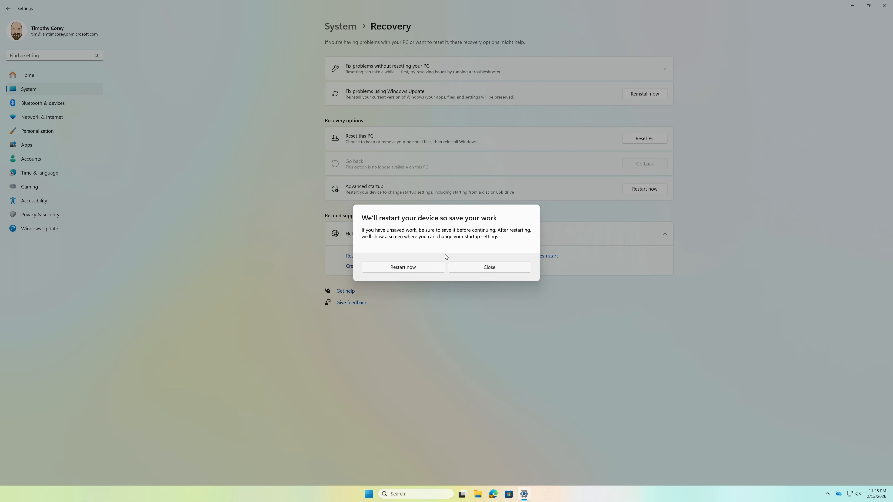
click(428, 268)
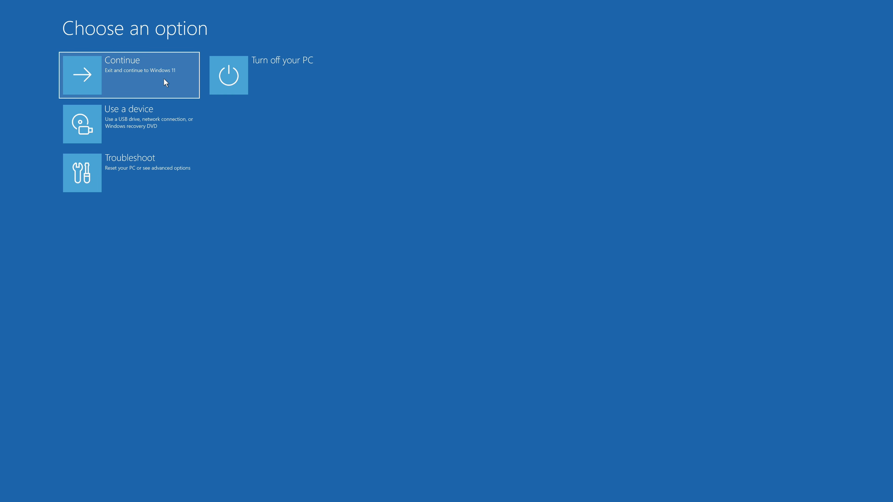
click(135, 125)
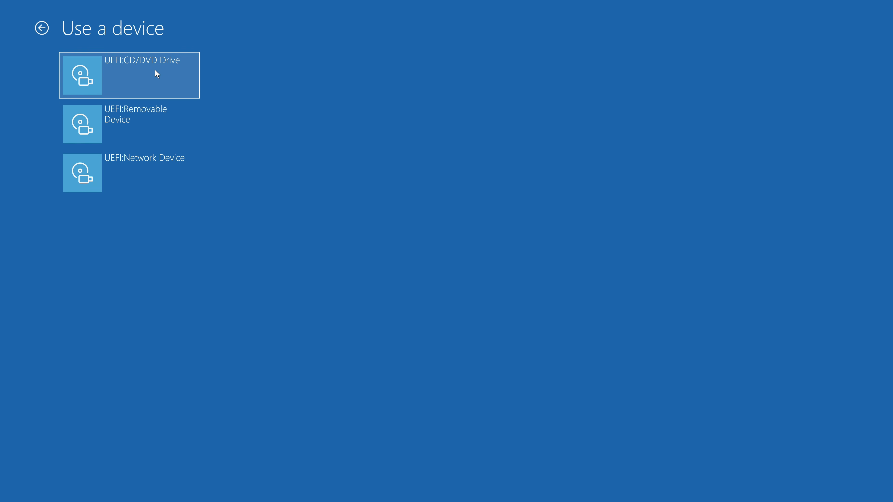
click(134, 117)
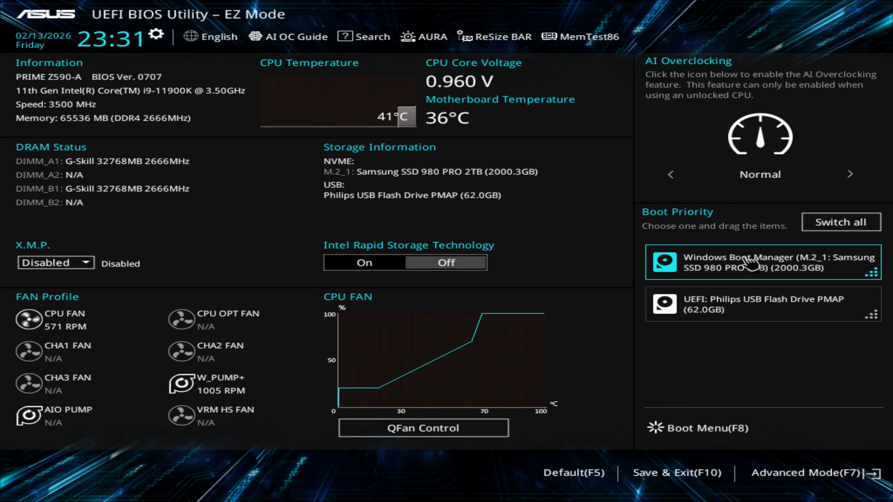
- Move the Philips USB flash drive above Windows Boot Manager in the boot priority, and review the boot options in Advanced Mode
drag(747, 262, 753, 318)
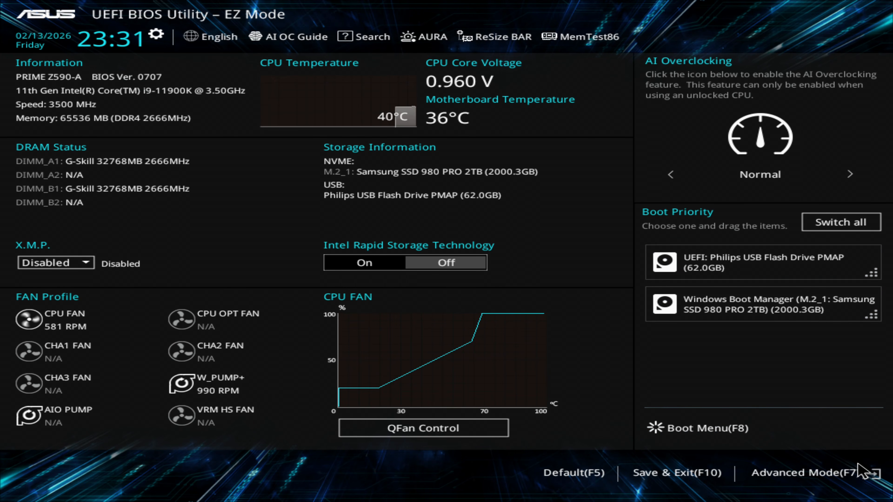
click(807, 483)
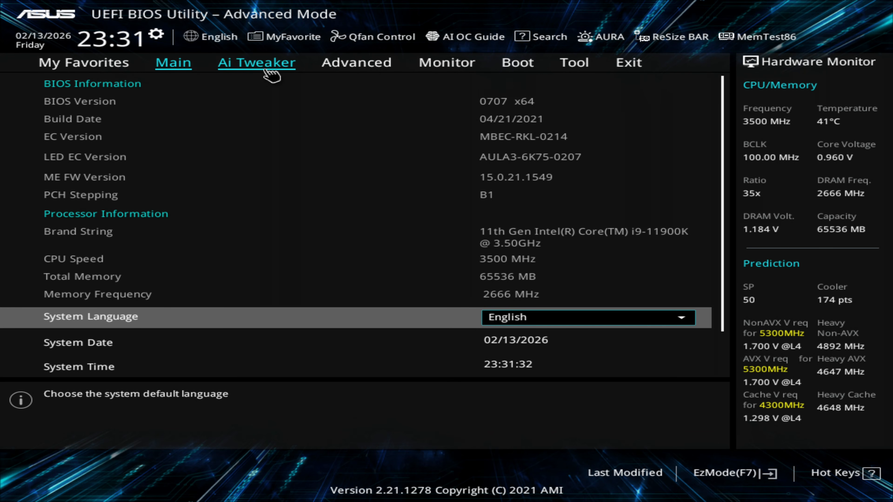
click(535, 70)
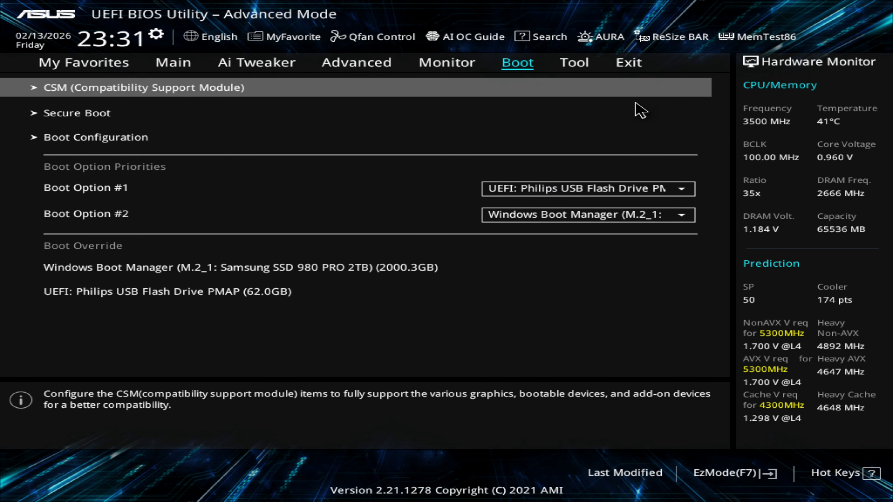
click(644, 63)
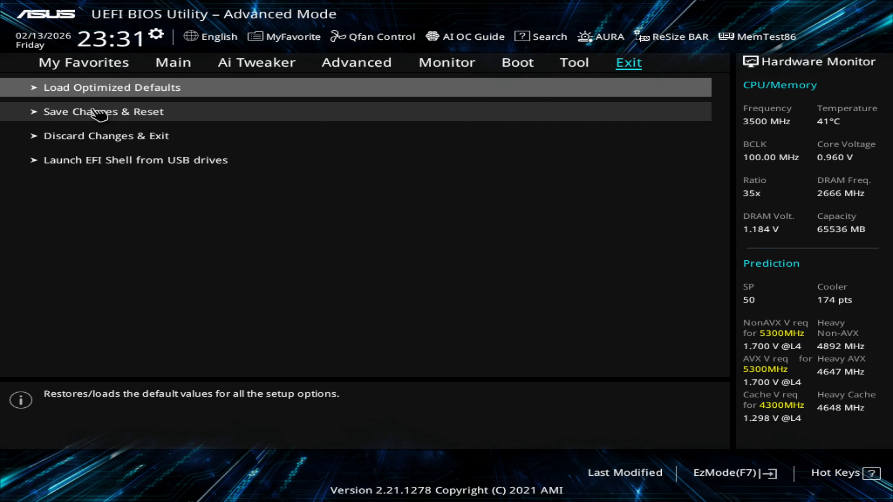
click(138, 114)
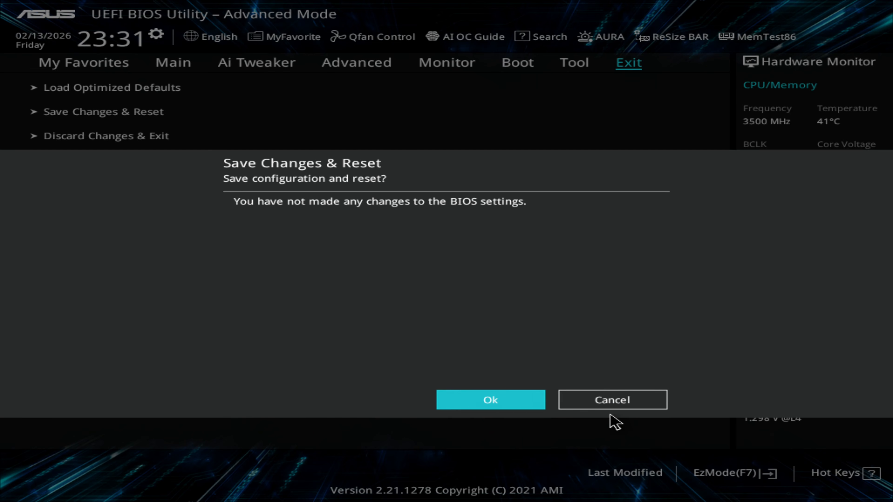
click(625, 408)
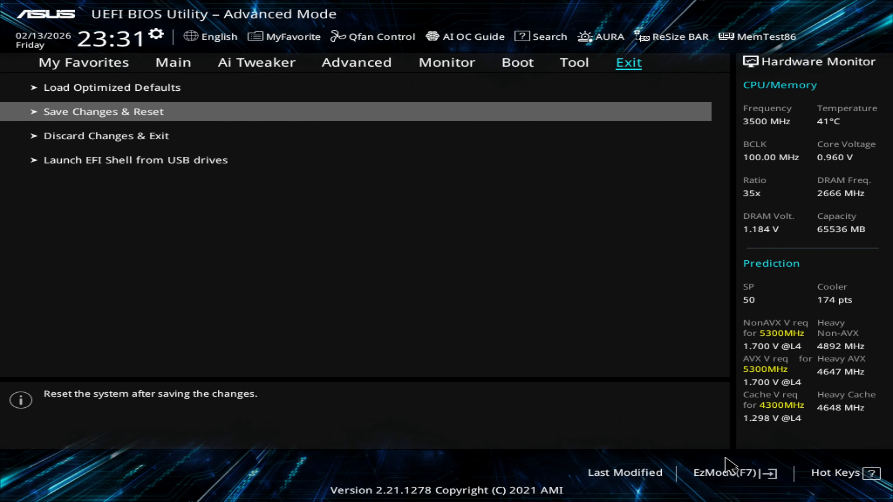
- Return to the BIOS EZ Mode, save the configuration and reset the system
click(738, 477)
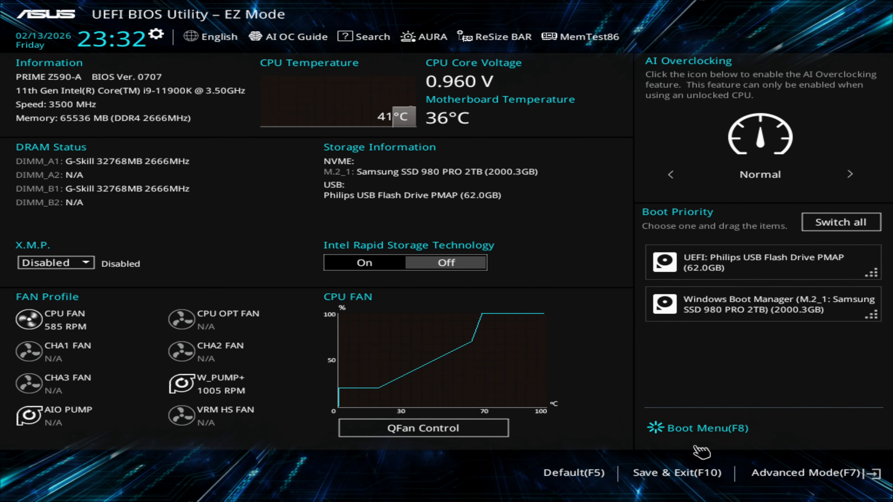
click(689, 475)
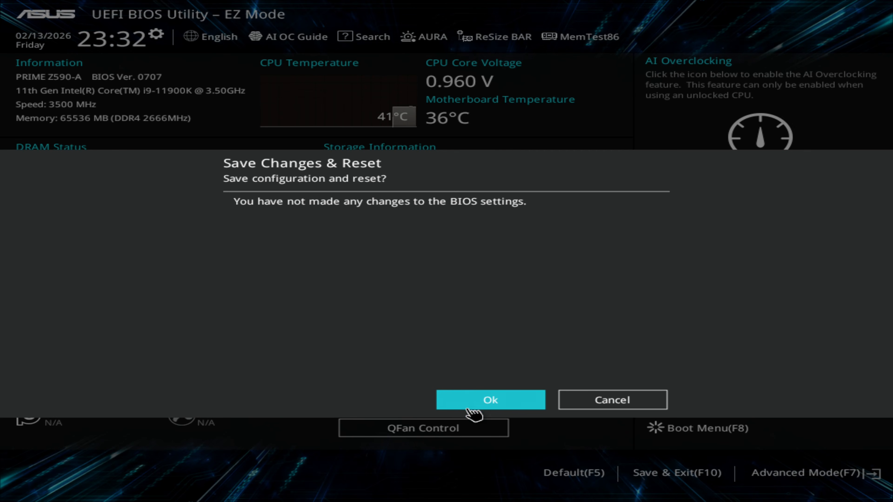
click(509, 402)
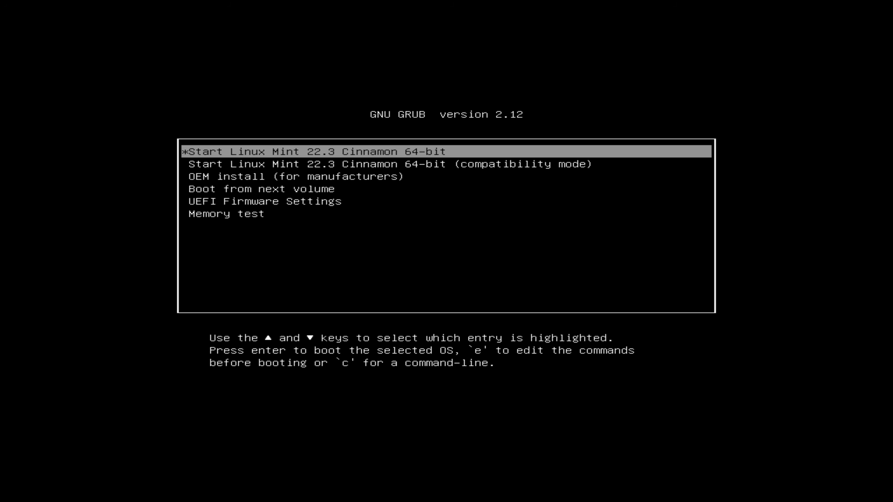
- Review the GRUB boot entries and boot Start Linux Mint 22.3 Cinnamon 64-bit in normal mode
key(Down)
key(Up)
key(Down)
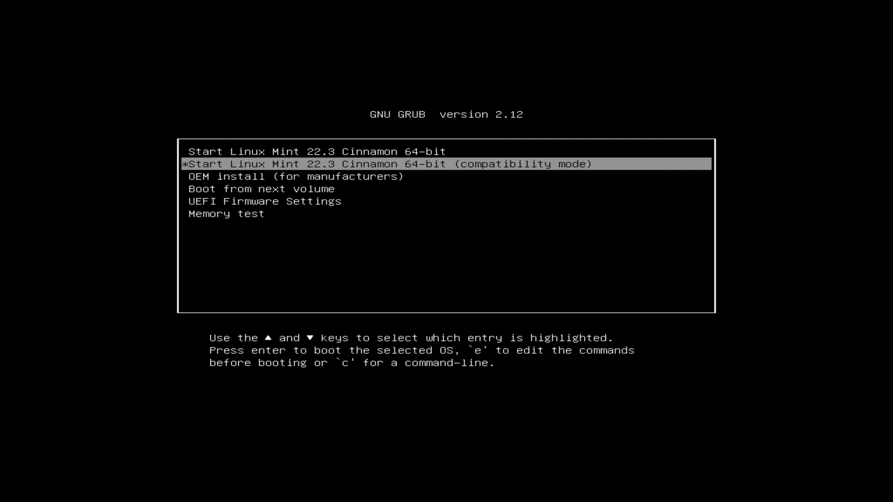
key(Down)
key(Up)
key(Up)
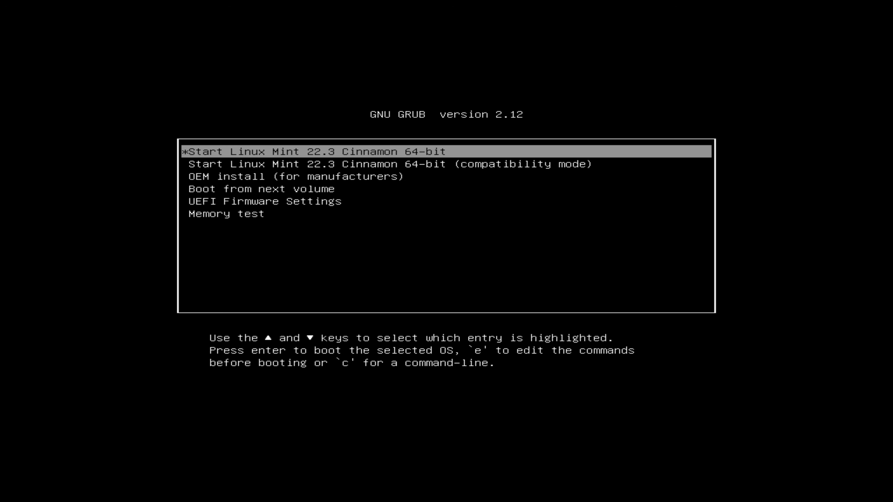
key(Return)
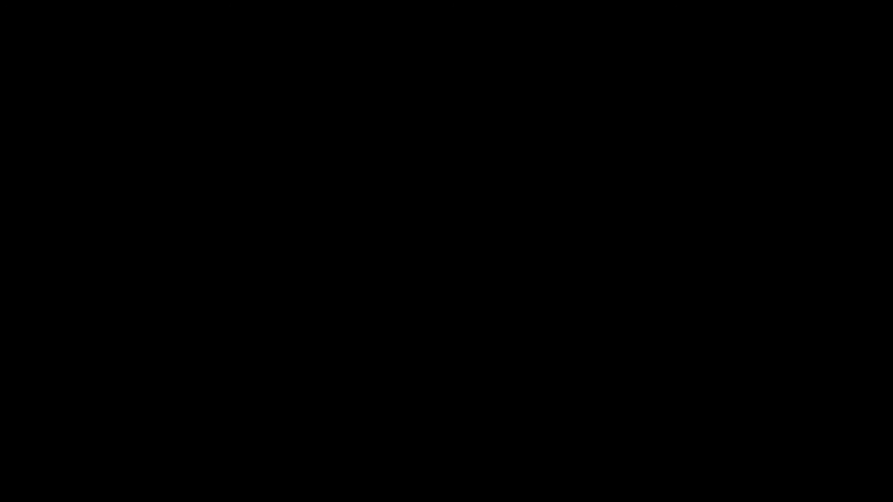
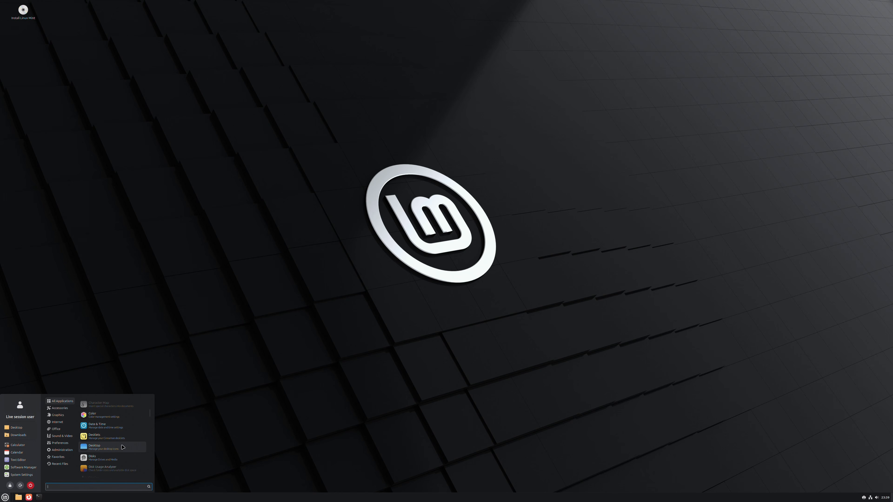
- Set the display's user interface scale to 200 %, keep the changes and close the Display settings
scroll(123, 447, down, 2)
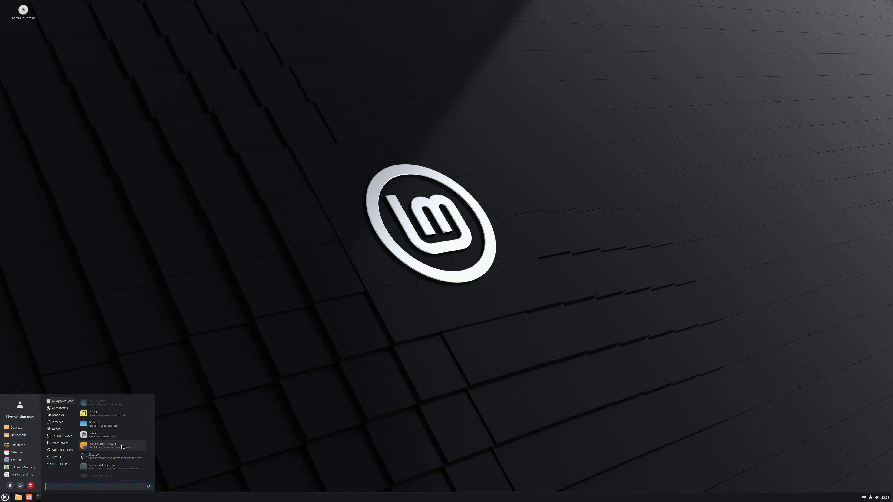
click(104, 458)
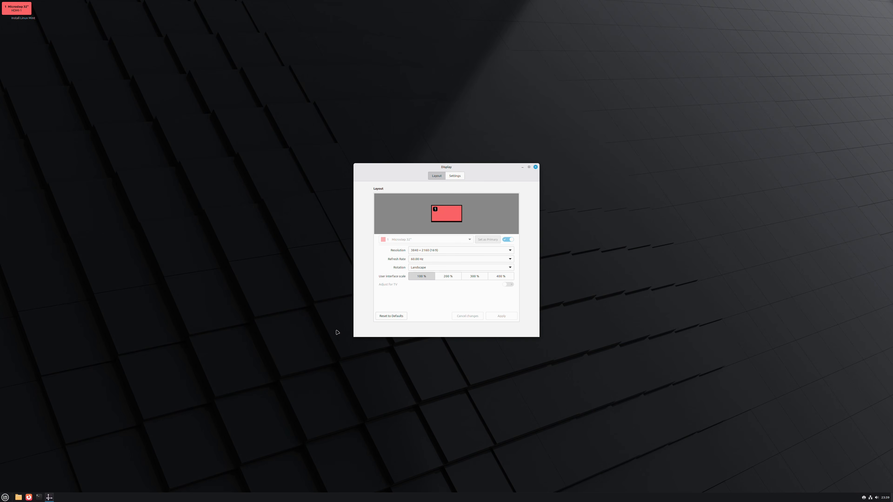
click(452, 278)
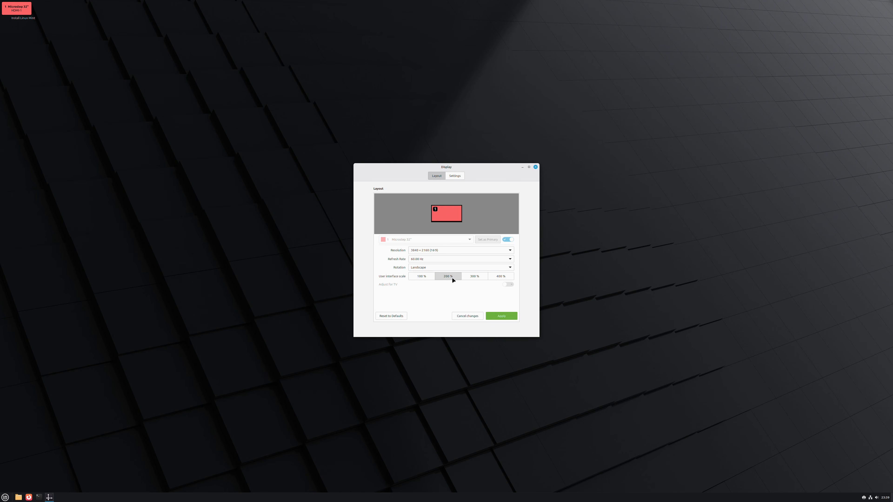
click(497, 316)
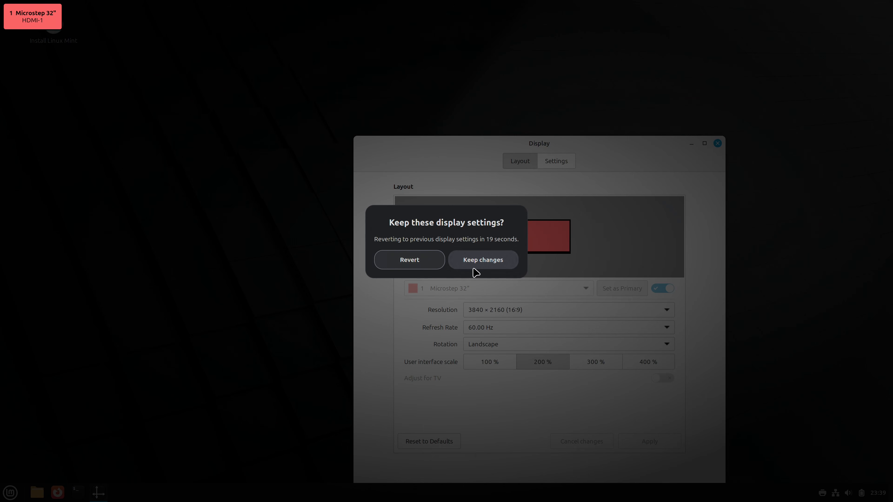
click(473, 268)
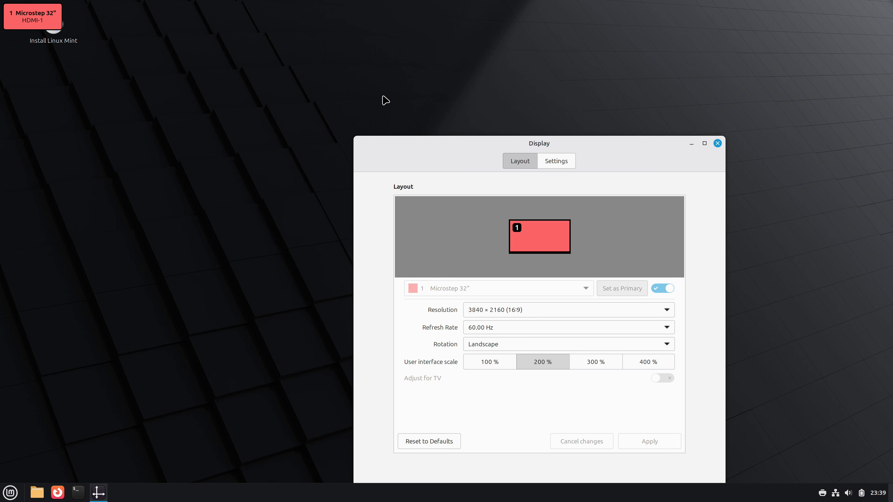
drag(443, 143, 378, 85)
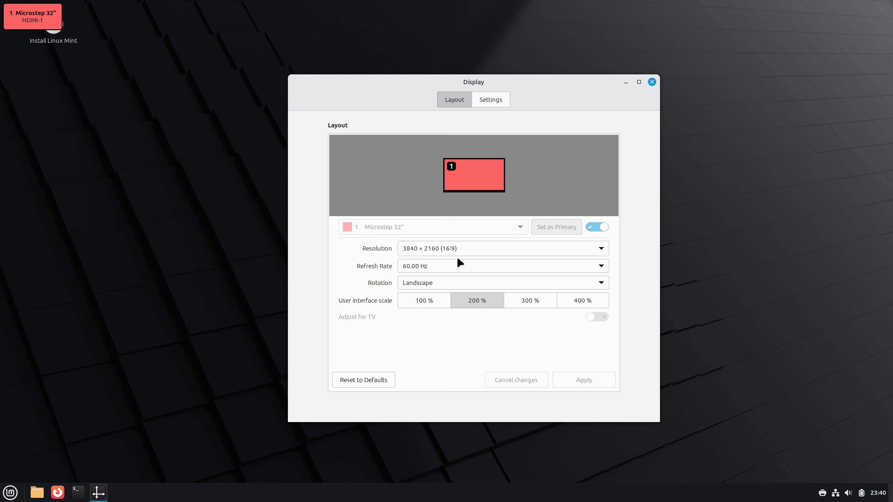
click(652, 82)
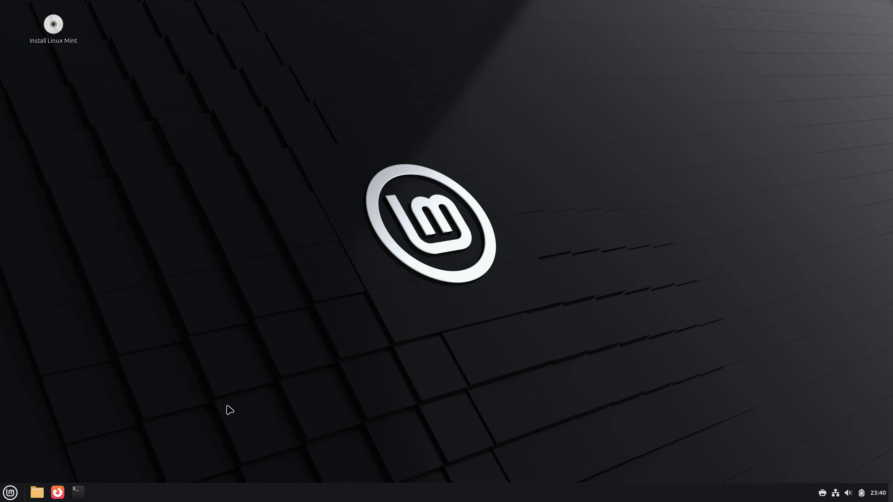
- Search the applications for "displ", open Display, look at its Settings and Layout pages, and close it
key(super)
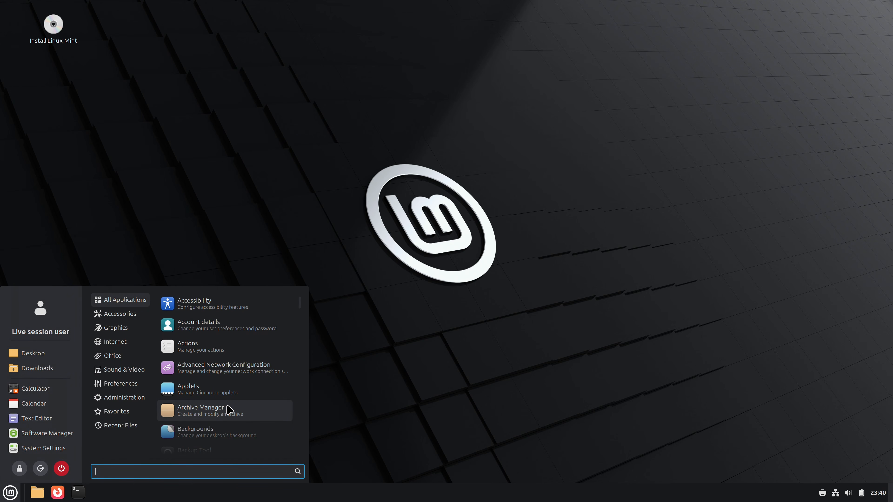
text(displ)
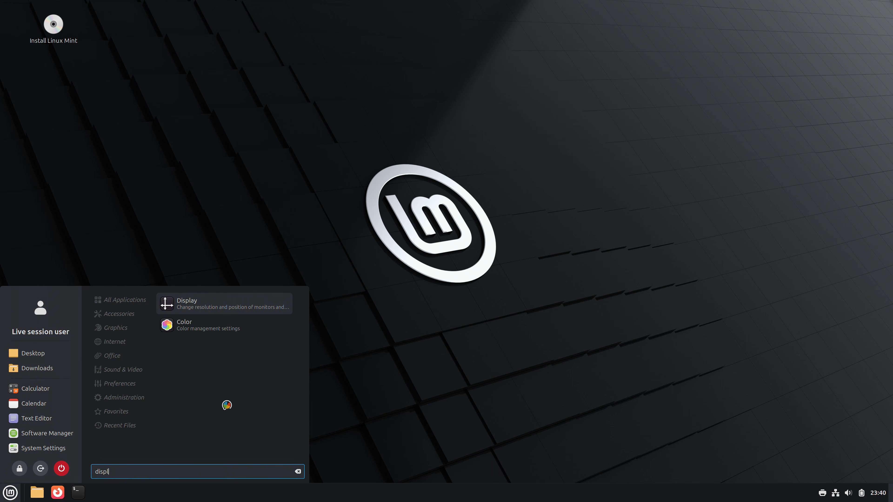
key(Return)
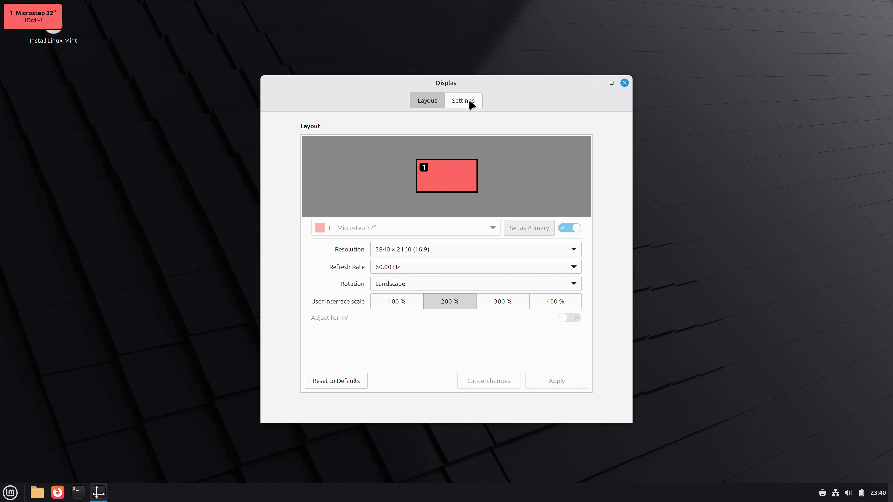
click(457, 101)
click(434, 101)
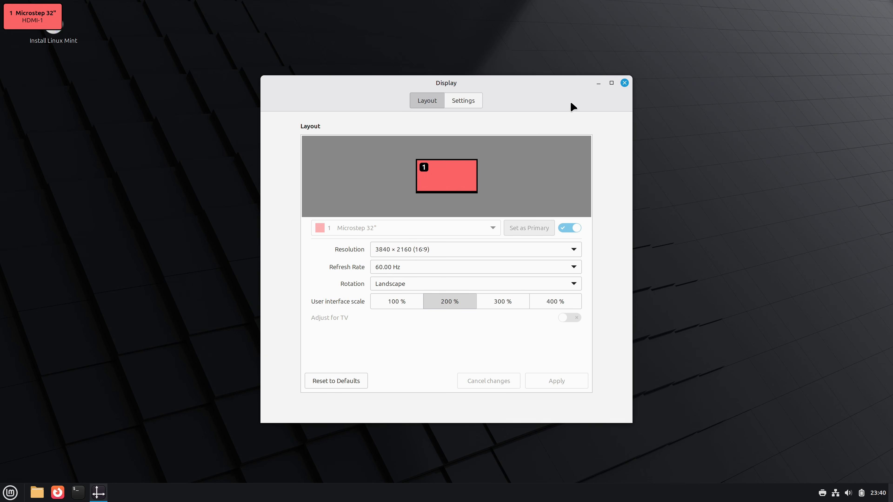
click(624, 83)
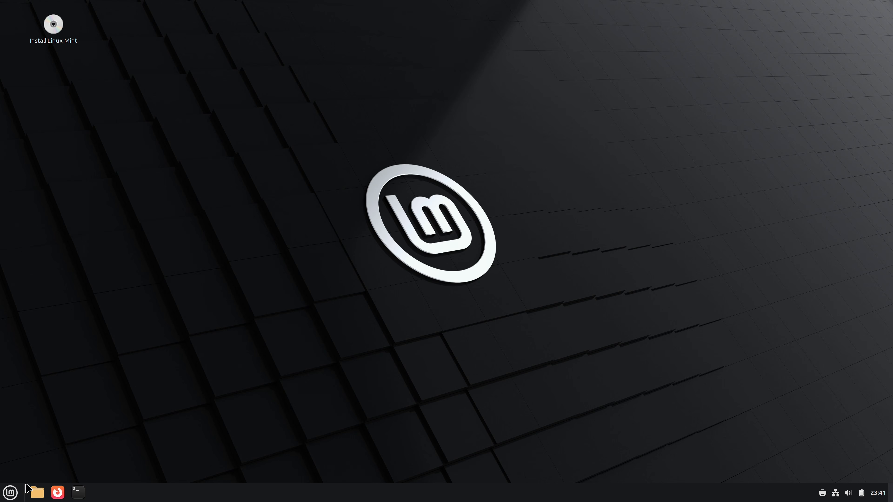
- Launch LibreOffice Calc from the Office applications, dismiss the Tip of the Day and close the program again
click(10, 493)
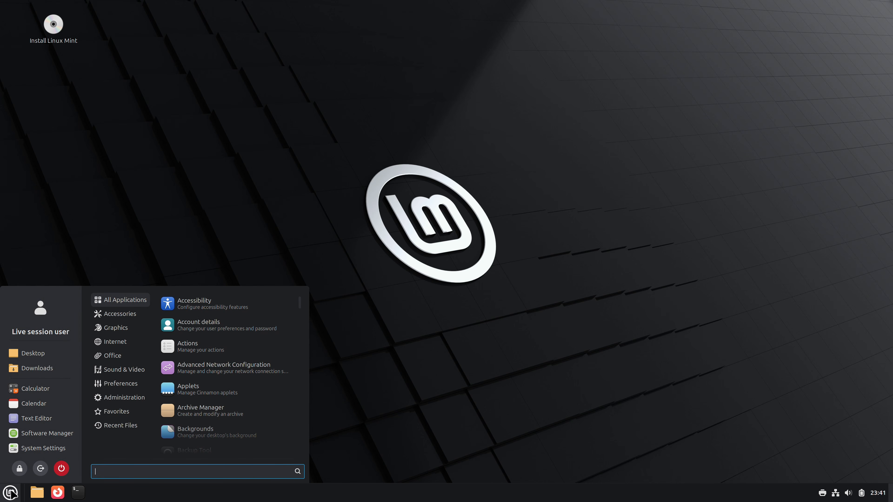
mouse_move(112, 360)
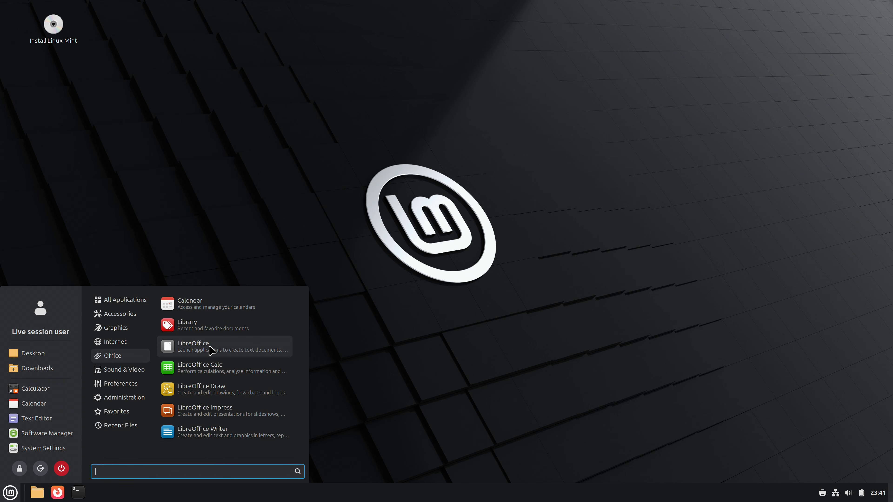
click(204, 372)
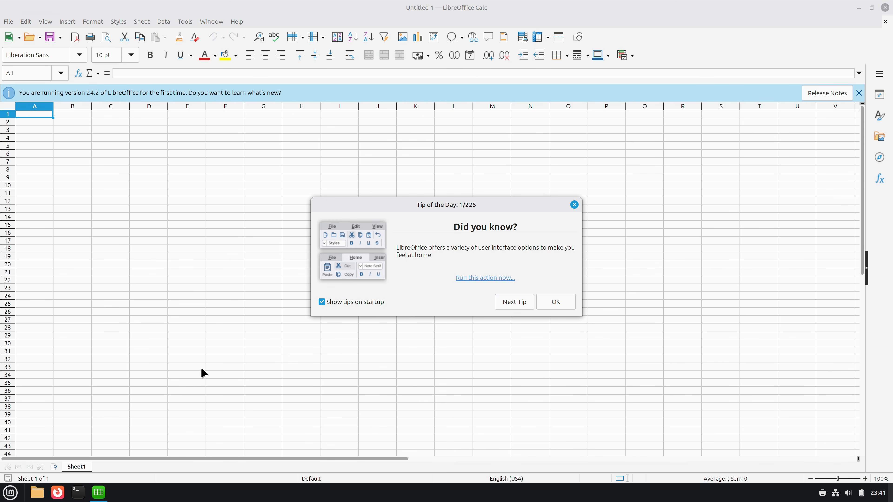
click(574, 206)
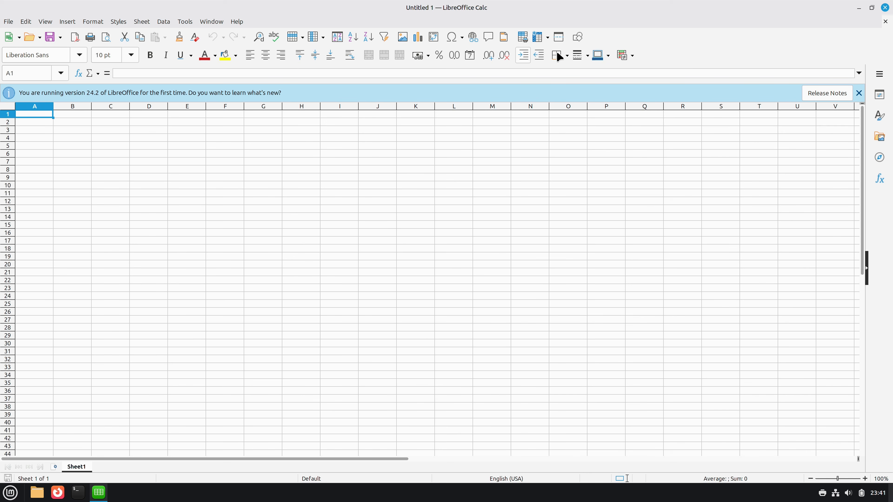
click(885, 9)
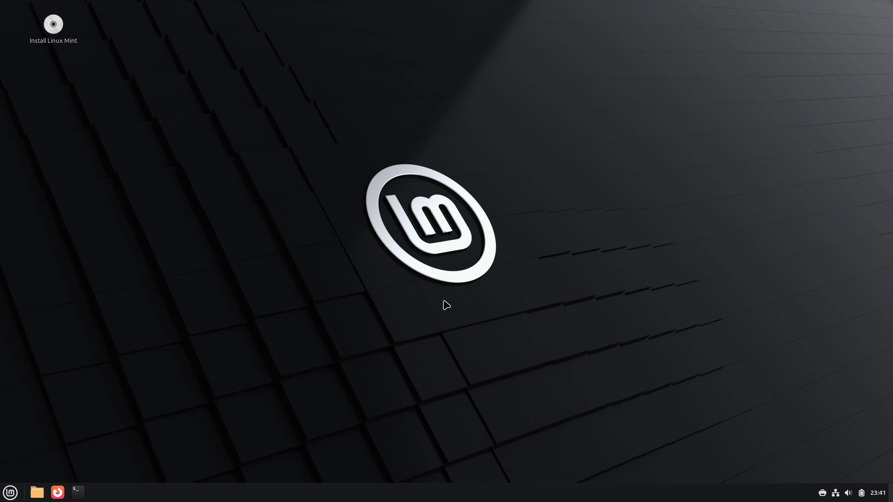
- Look through the preinstalled applications by category, including Accessories, Graphics, Office, Sound & Video and Preferences, and return to the desktop
click(12, 492)
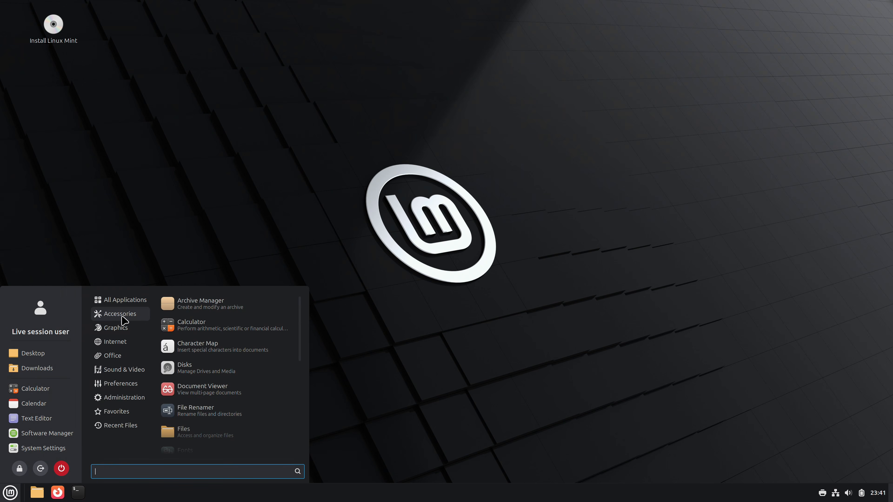
mouse_move(120, 332)
mouse_move(118, 352)
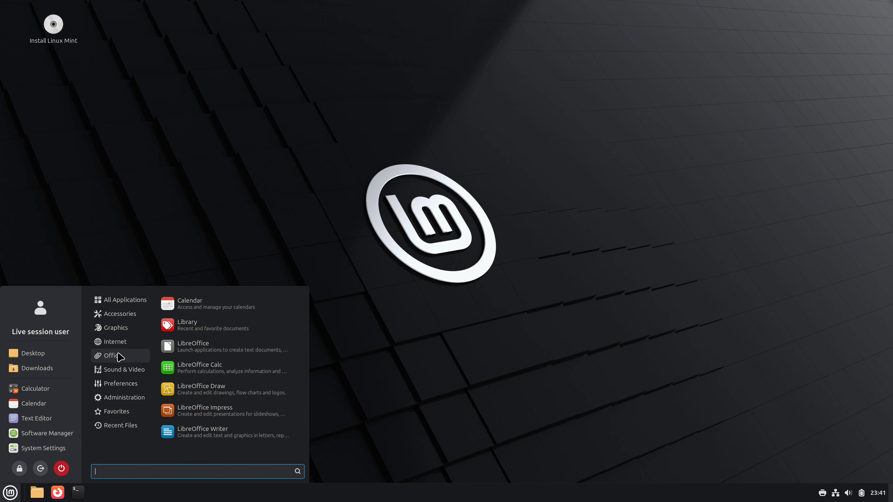
mouse_move(116, 372)
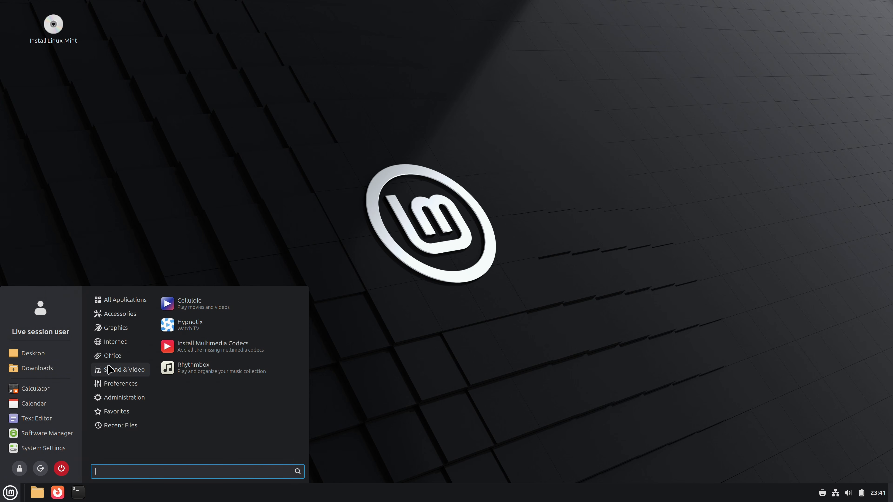
mouse_move(110, 415)
mouse_move(107, 386)
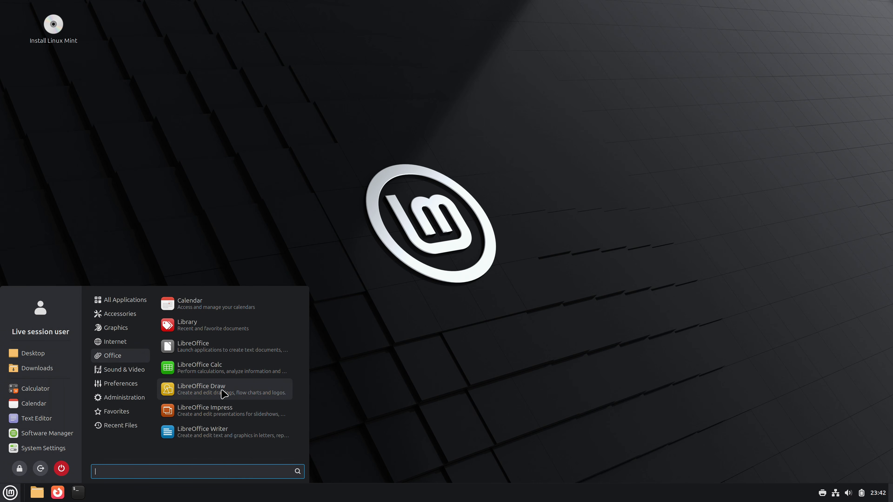
click(429, 369)
- Launch Firefox, turn off importing from the previous browser and continue past the welcome page
click(56, 494)
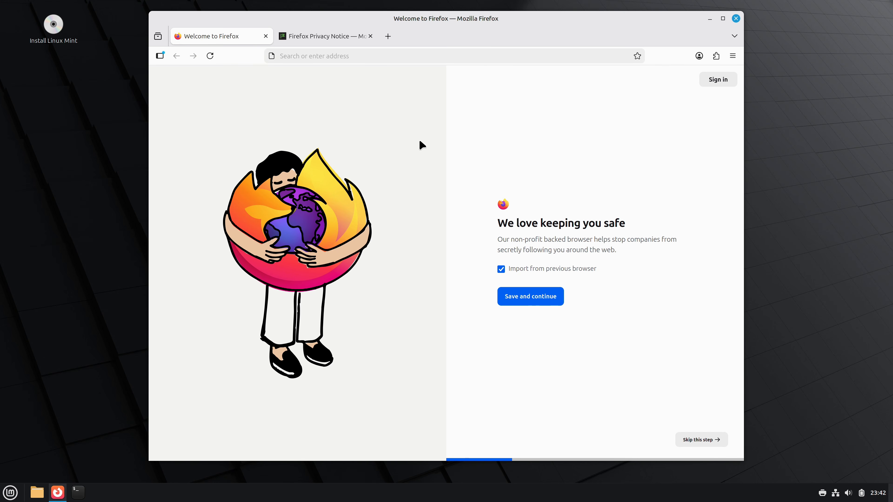
click(500, 270)
click(508, 297)
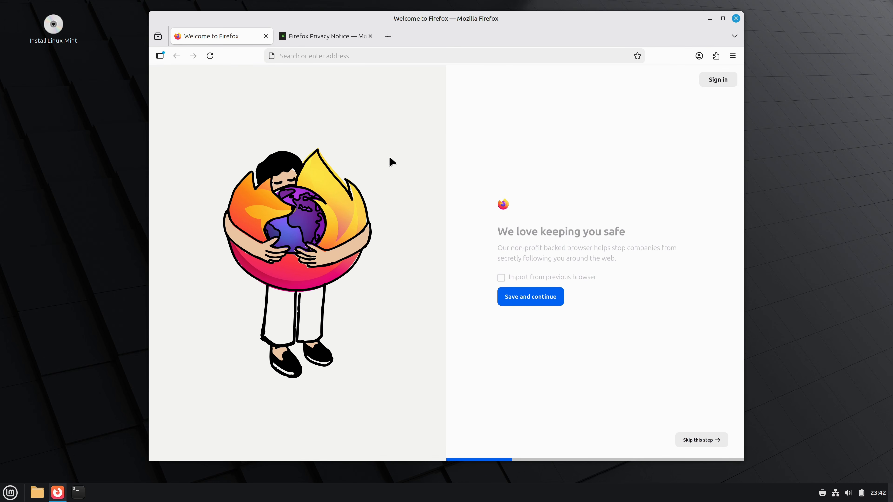
- Replace Firefox's welcome and Privacy Notice tabs with a new tab, and close the browser
click(266, 36)
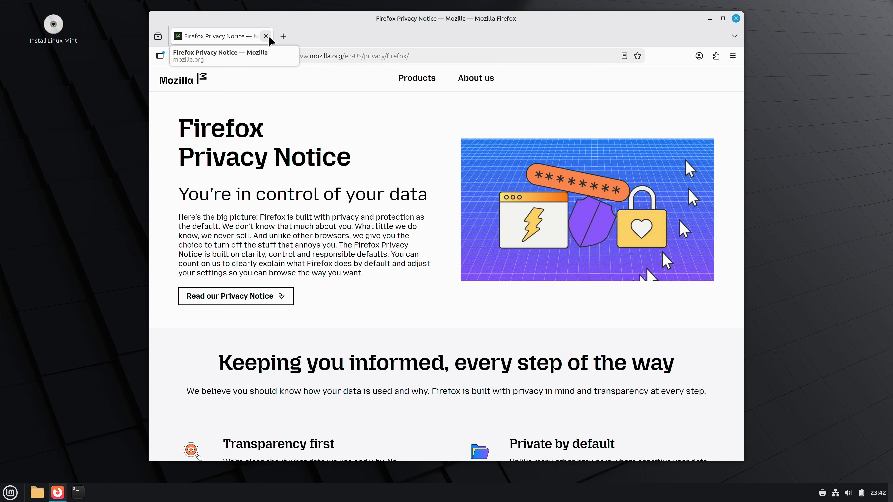
click(284, 37)
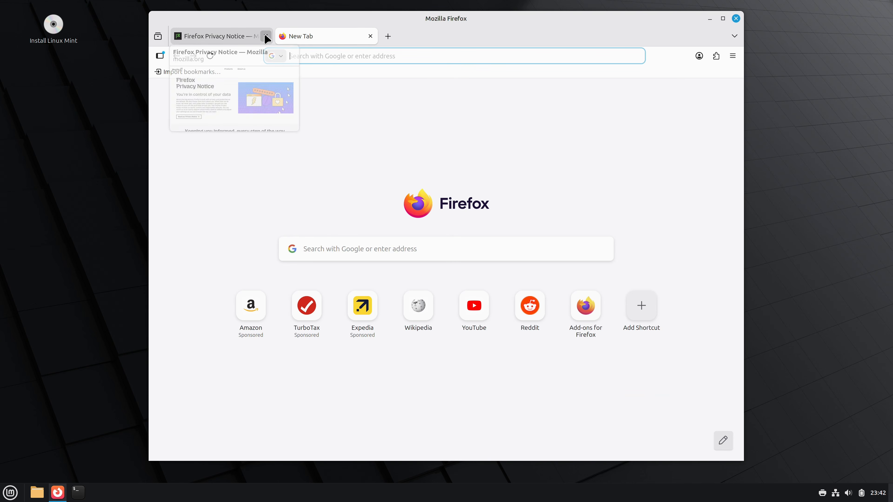
click(266, 35)
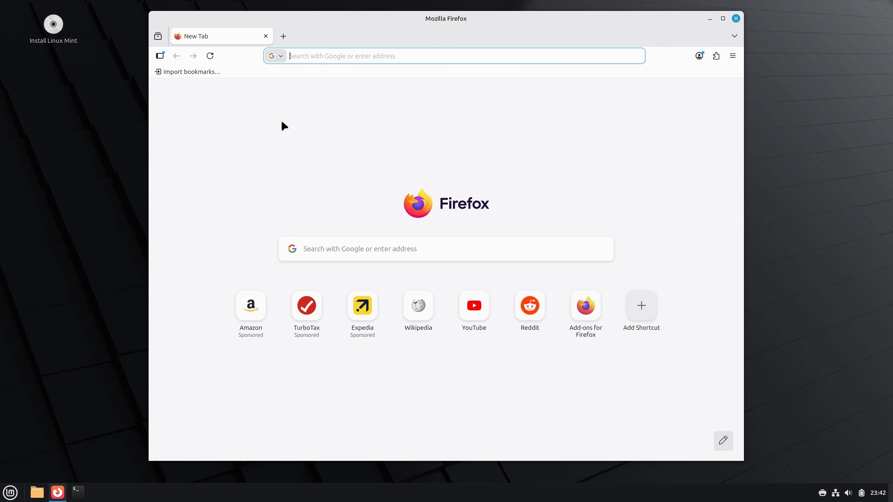
click(736, 19)
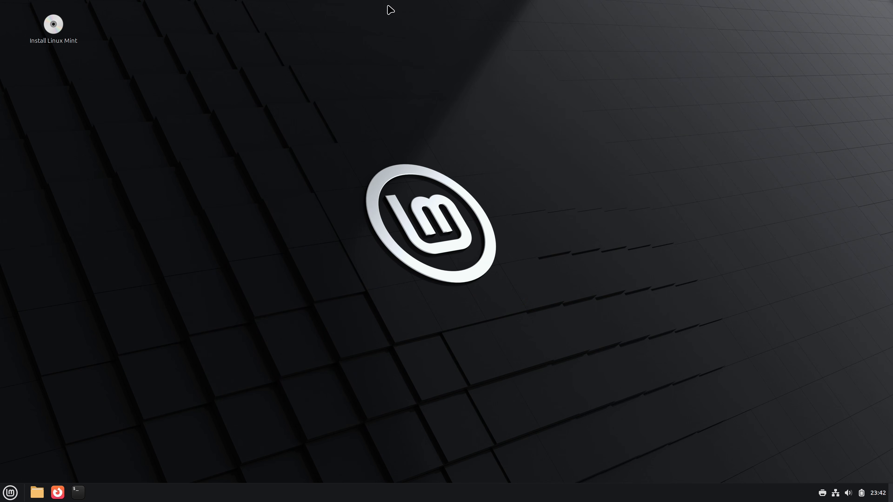
- Select the Install Linux Mint desktop icon, and browse the 2.0 TB Volume and the File System root in the file manager
click(49, 28)
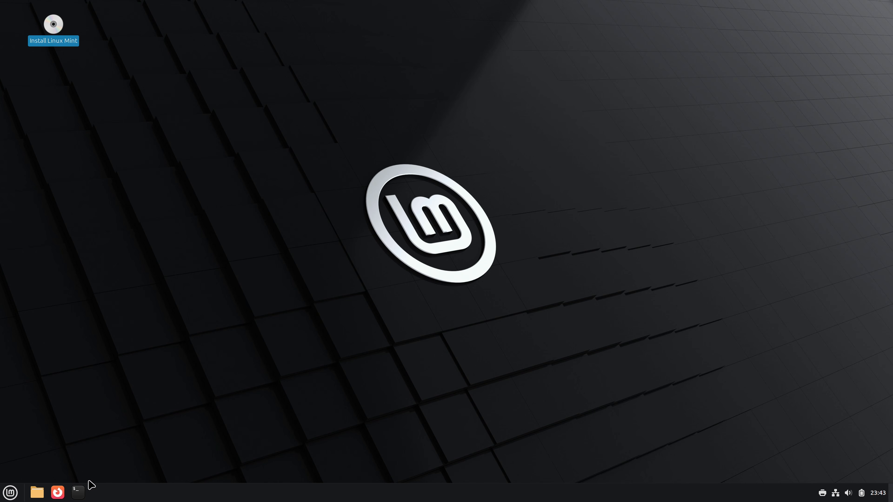
click(42, 493)
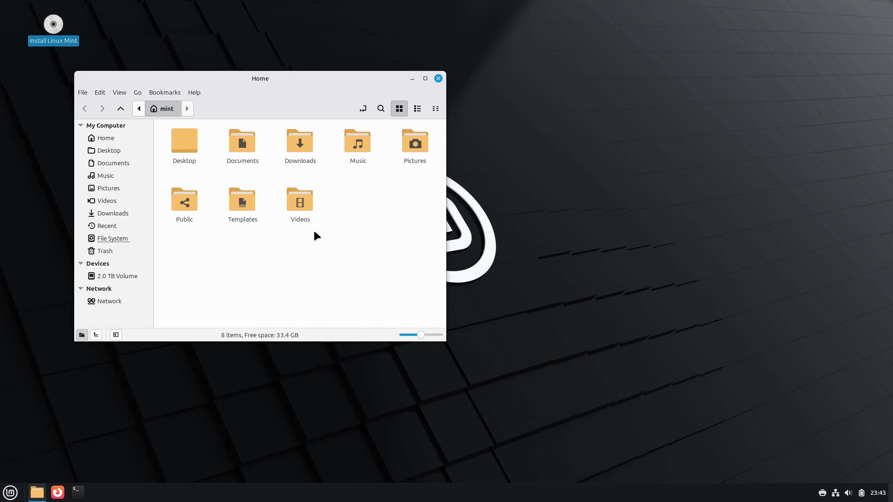
click(122, 277)
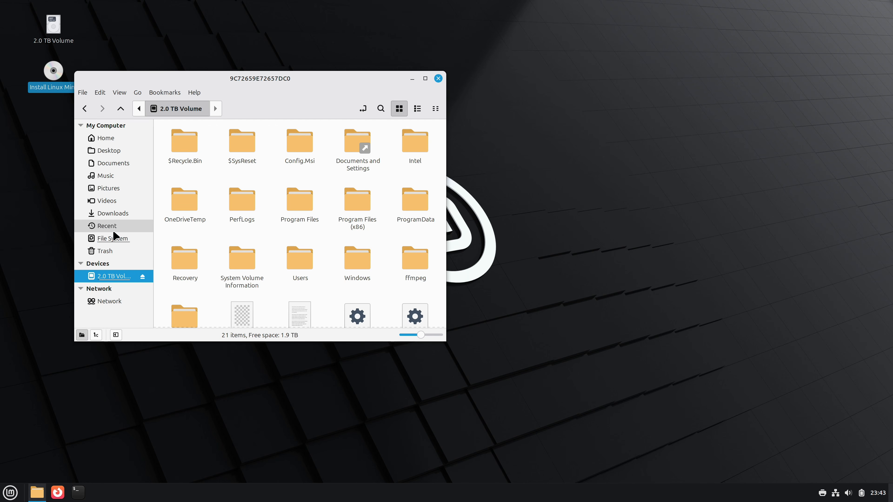
click(113, 239)
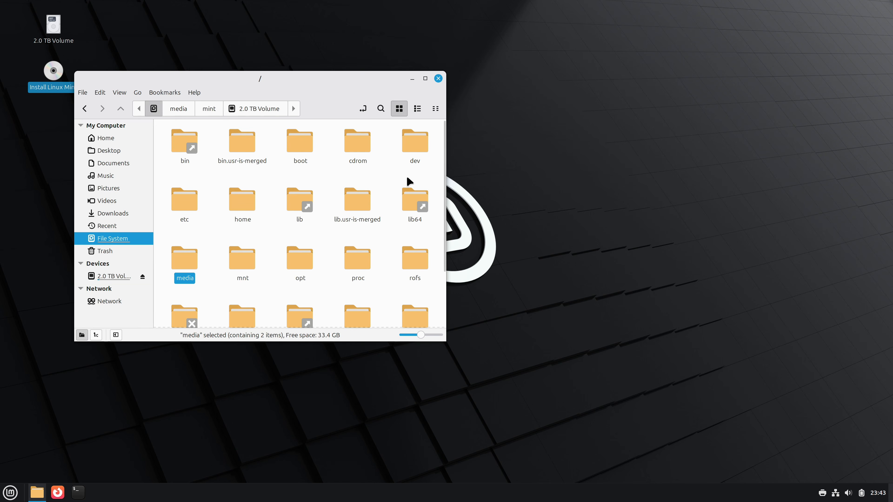
- Close the file manager showing the File System root, and unmount the 2.0 TB Volume from the desktop
scroll(413, 182, down, 1)
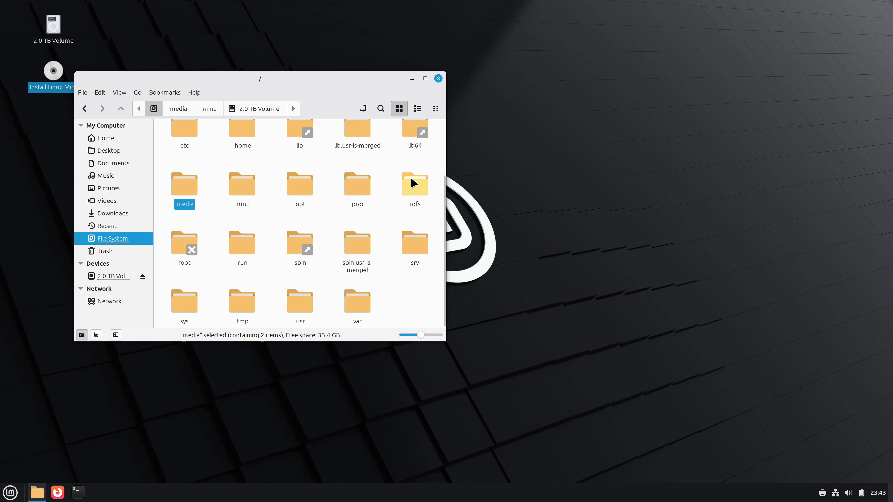
scroll(408, 185, up, 3)
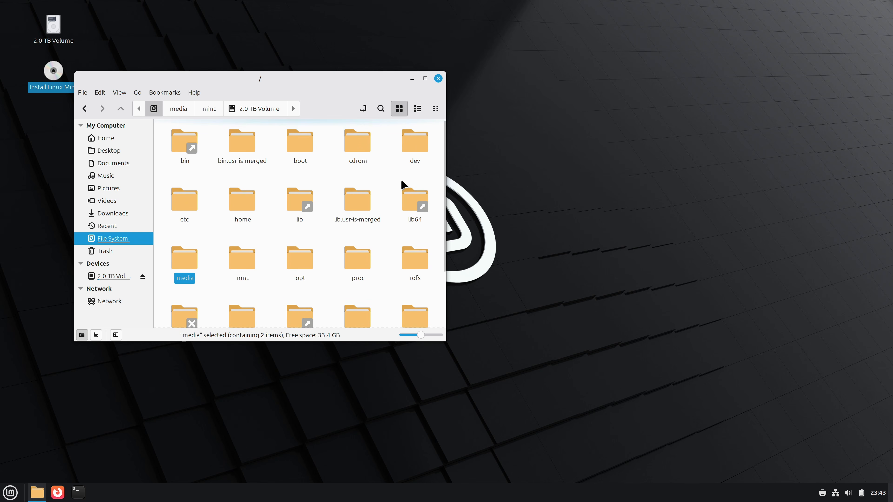
click(438, 79)
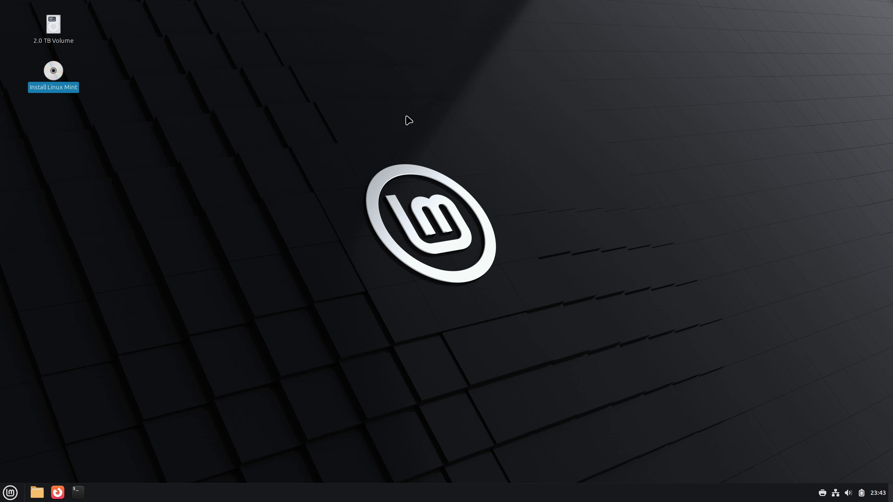
right_click(52, 28)
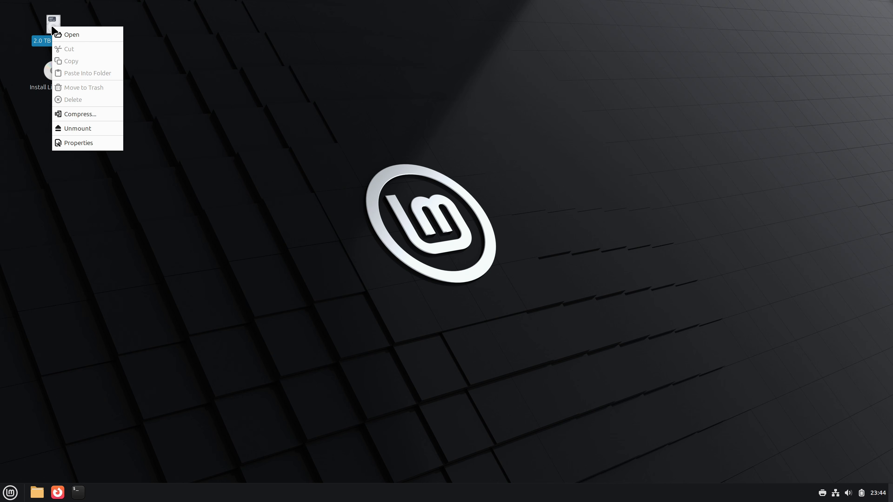
click(75, 129)
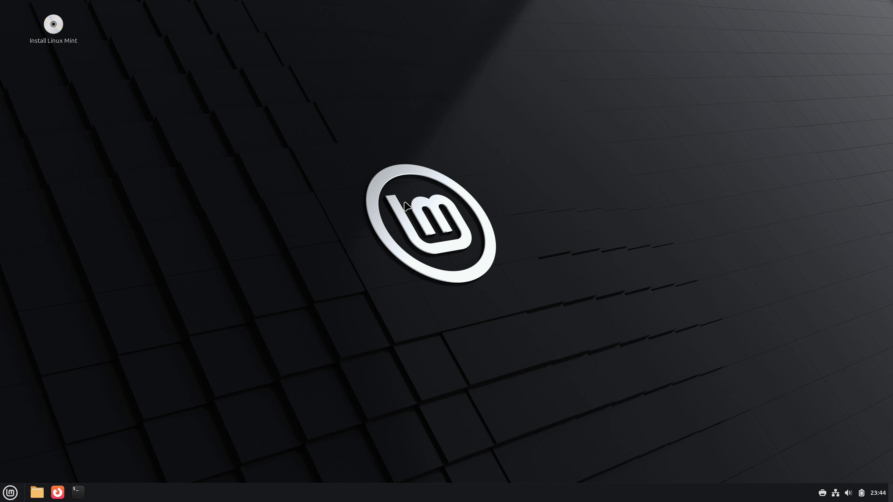
- View the printers available in the live session, and dismiss the list
click(819, 493)
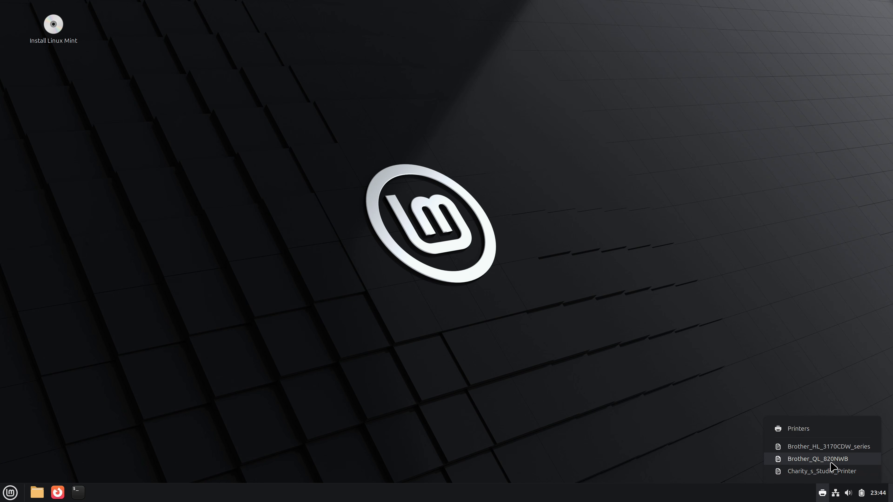
click(614, 424)
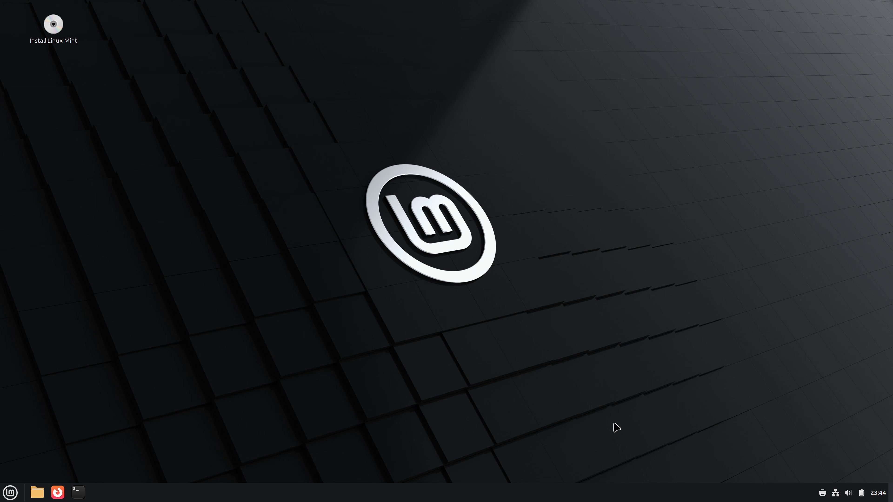